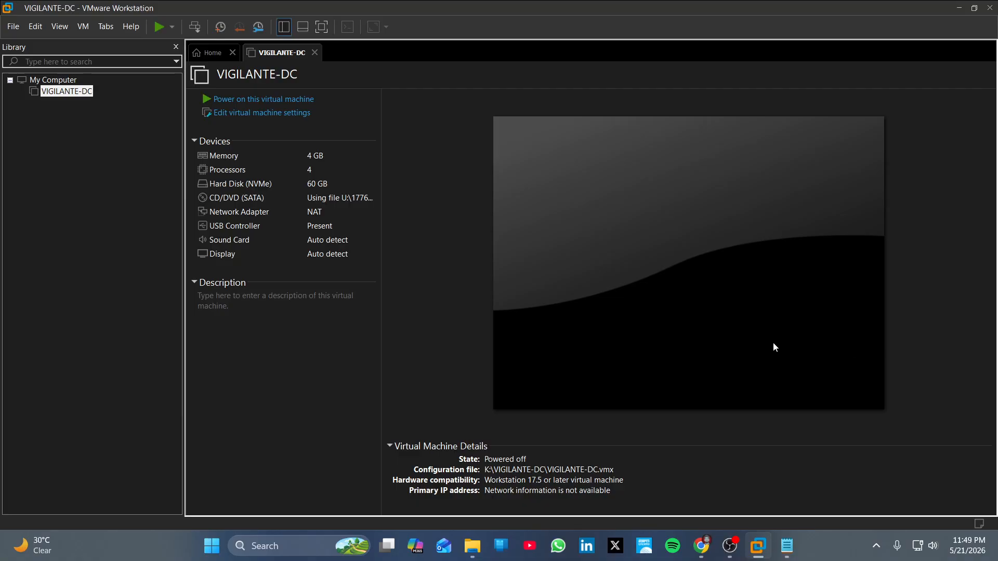
Open the File menu over the VIGILANTE-DC summary to reach New Virtual Machine.
left_click(13, 26)
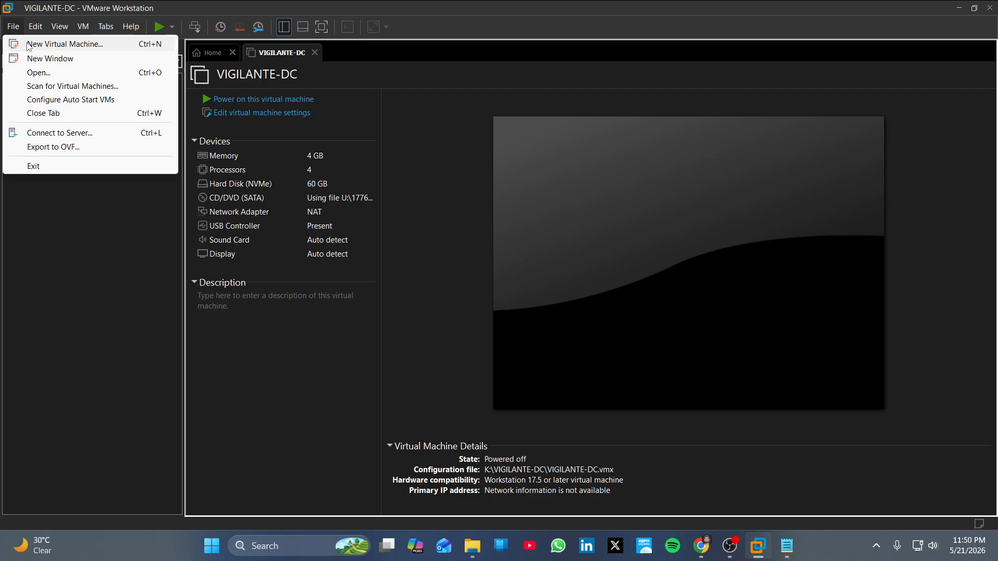
Start a Typical new VM using the 26200 Windows 11 x64 ISO on drive U:.
left_click(29, 46)
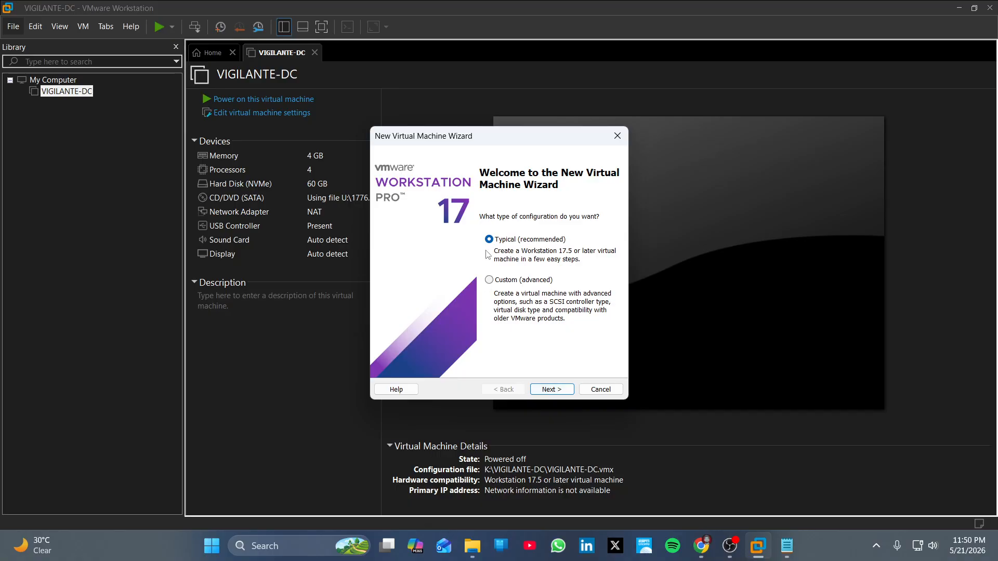
left_click(552, 390)
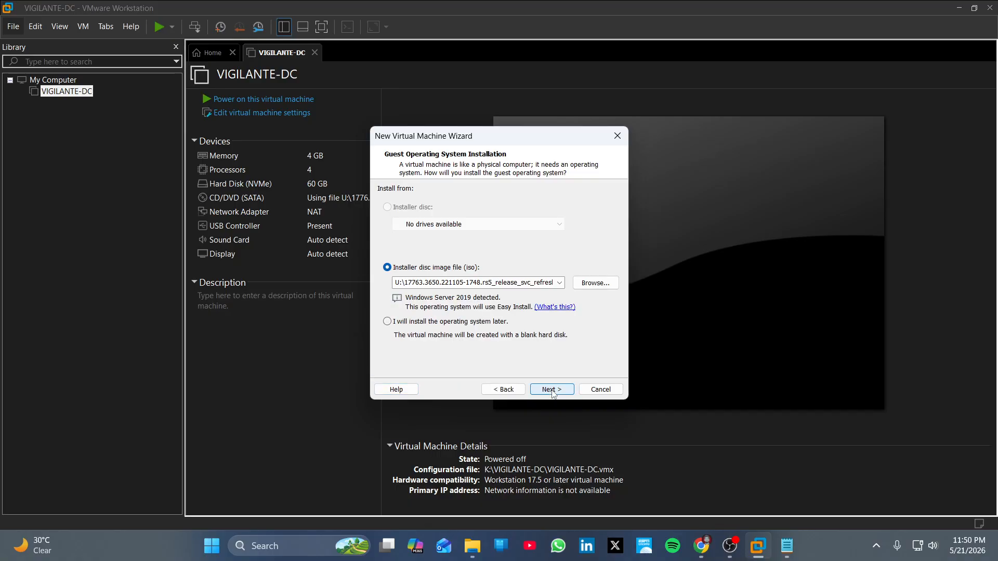
left_click(595, 283)
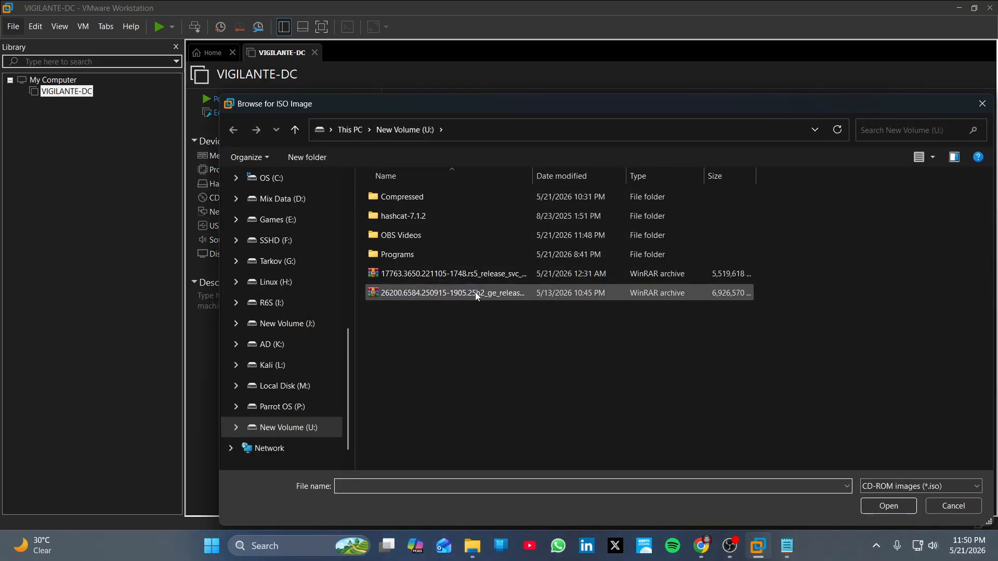
left_click(475, 294)
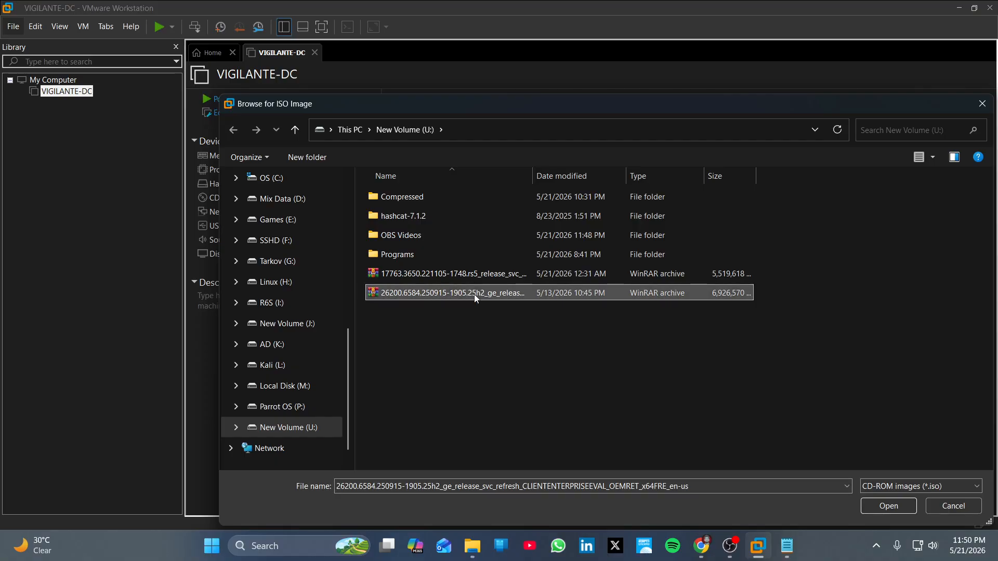
left_click(880, 506)
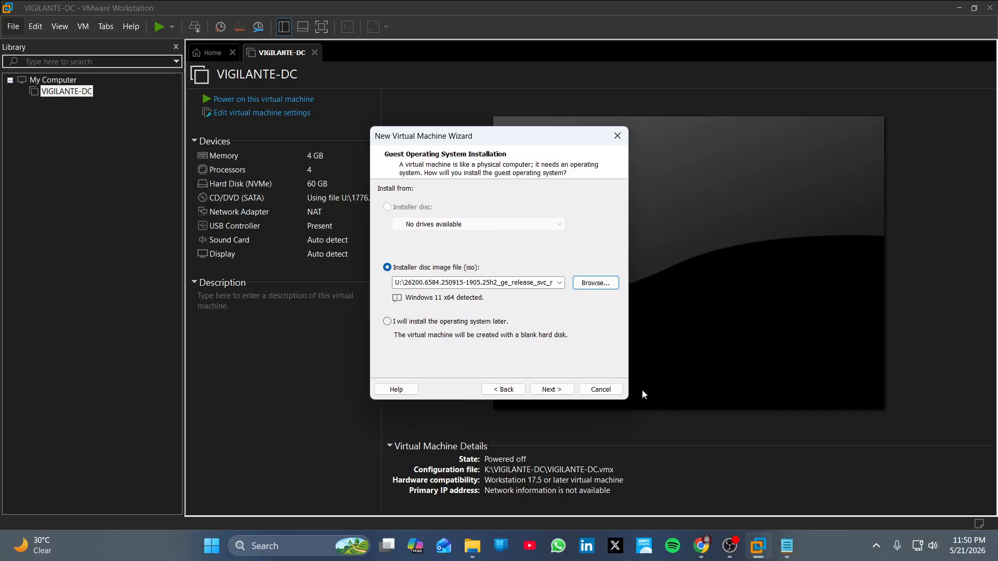
left_click(552, 389)
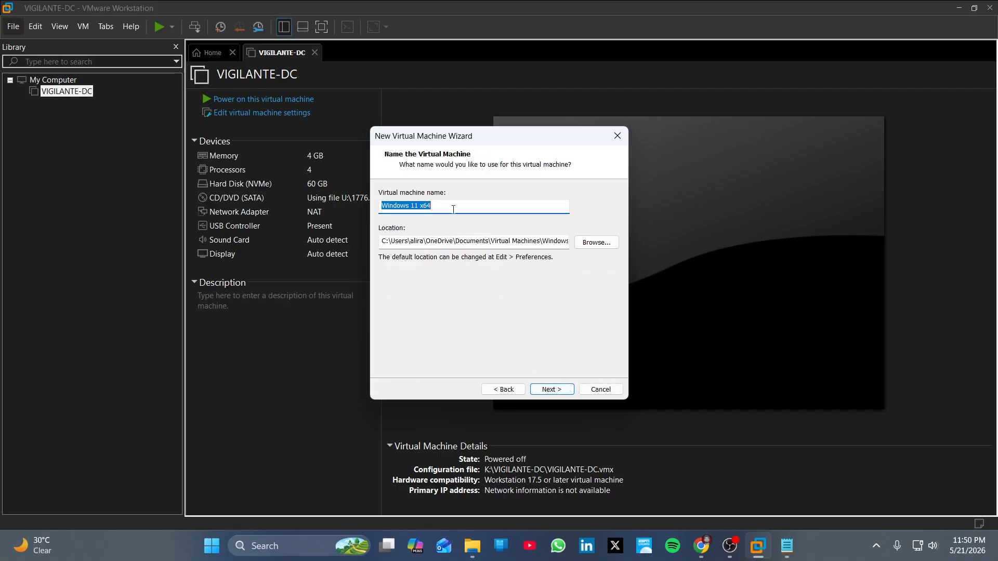
Name the new virtual machine ZERODAY and store it in K:\ZERODAY.
left_click_drag(452, 209, 367, 214)
type("ZERODAY")
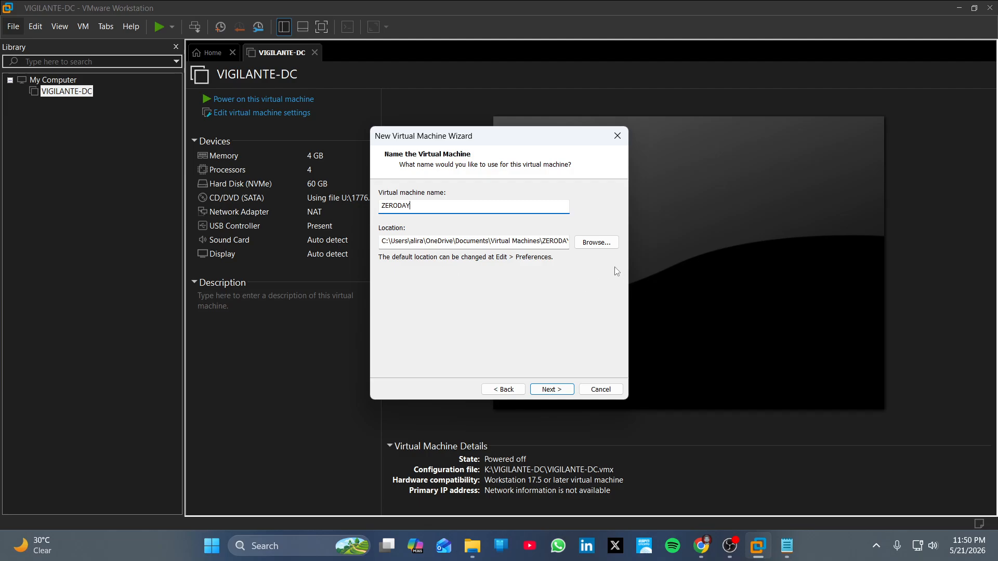
left_click(596, 242)
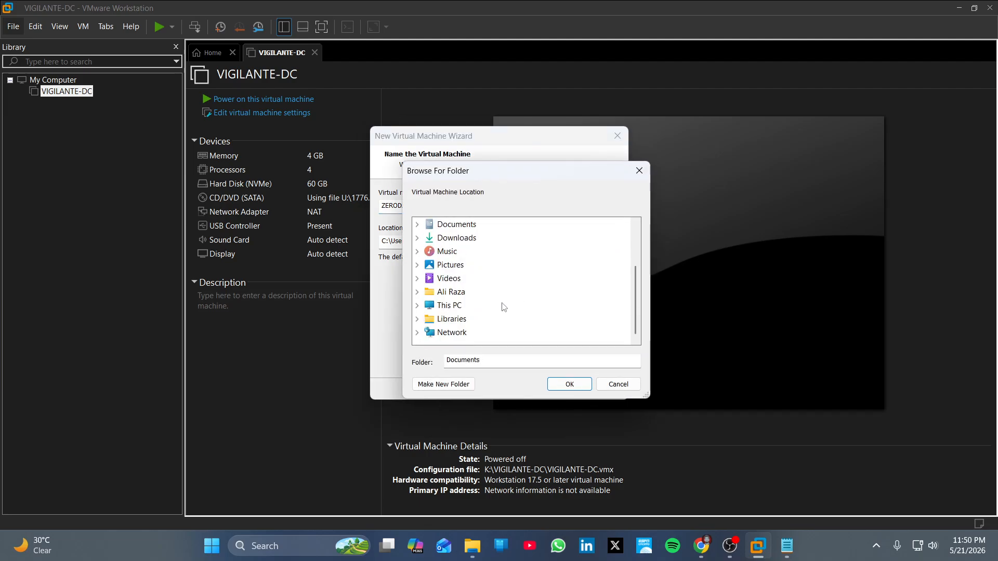
double_click(446, 306)
scroll(520, 307, "down", 2)
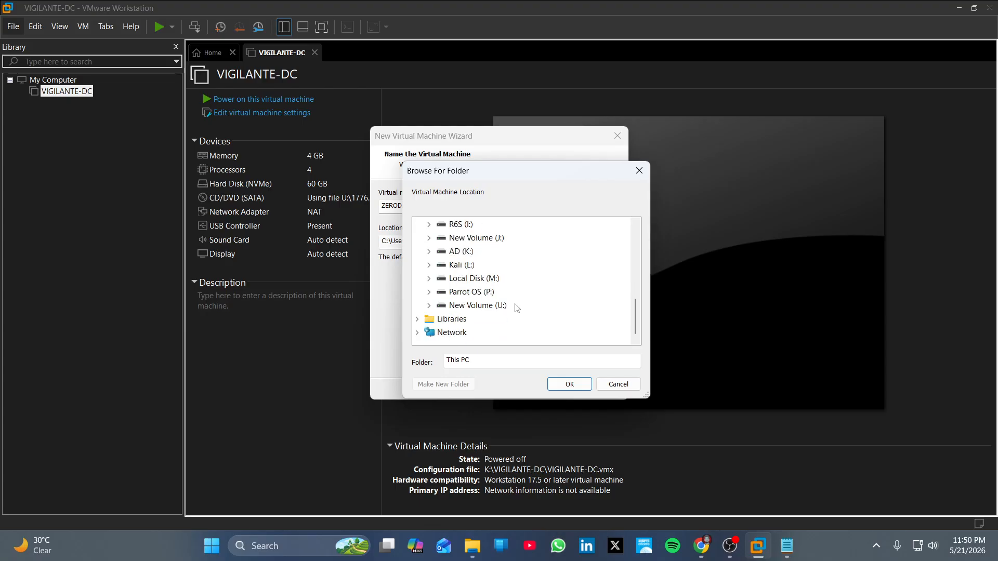
double_click(461, 251)
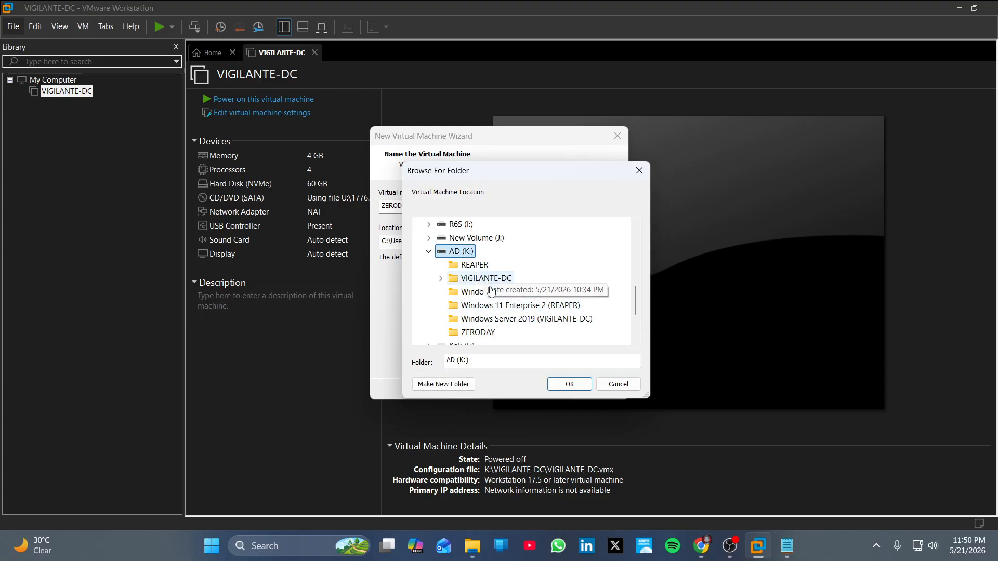
left_click(477, 332)
left_click(570, 385)
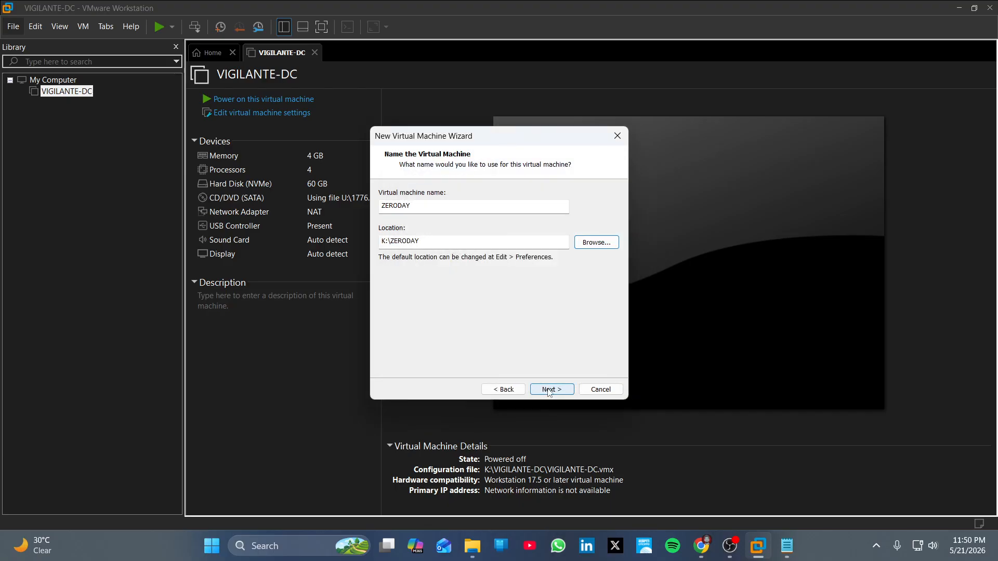
left_click(548, 389)
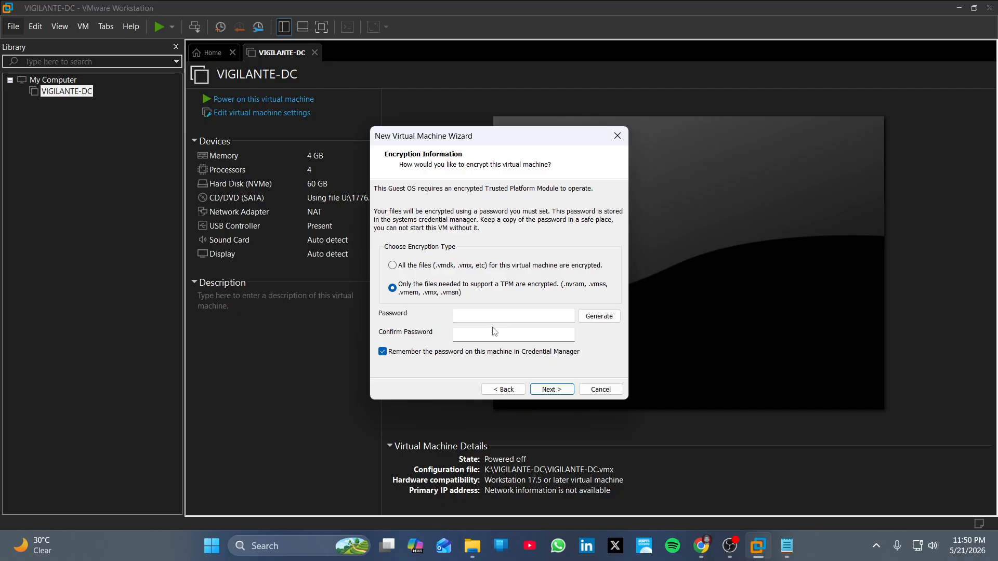
Enter and confirm the TPM encryption password, then continue to disk capacity.
left_click(508, 318)
type("P")
type("•••••••••")
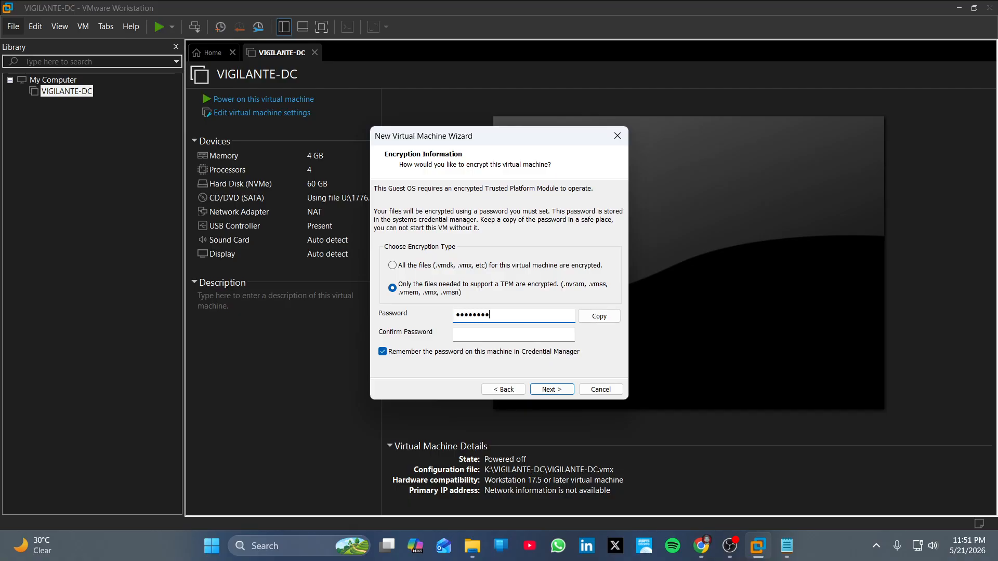
type("••••")
left_click(520, 334)
type("••••••••••")
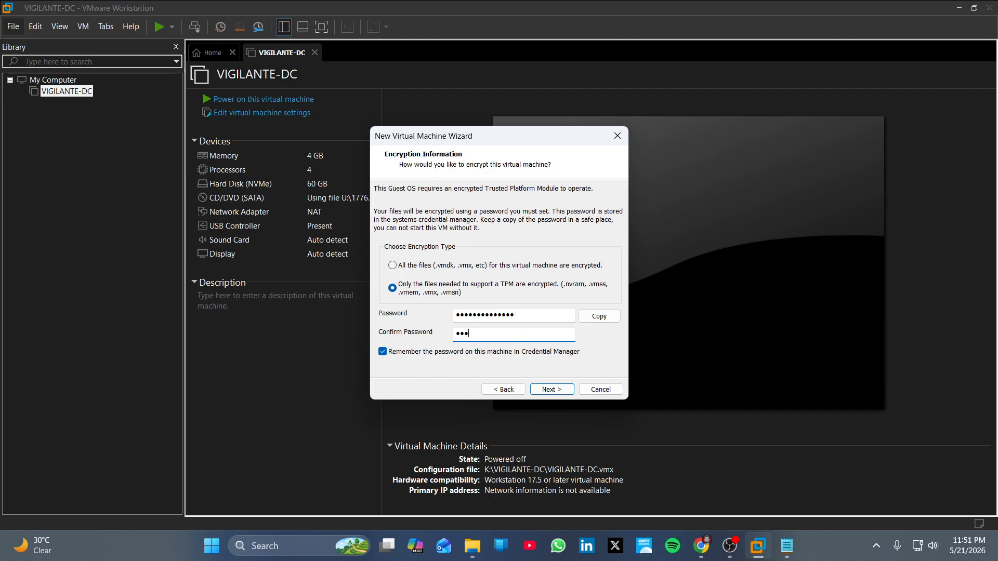
type("•••")
left_click(545, 389)
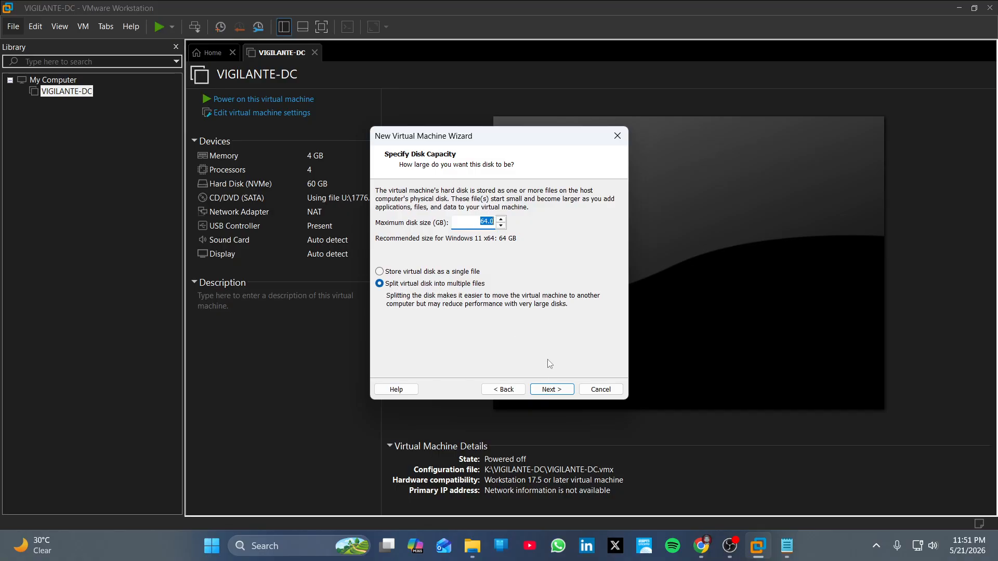
Accept the 64 GB disk, set 2 cores per processor (4 total), and create ZERODAY.
left_click(561, 392)
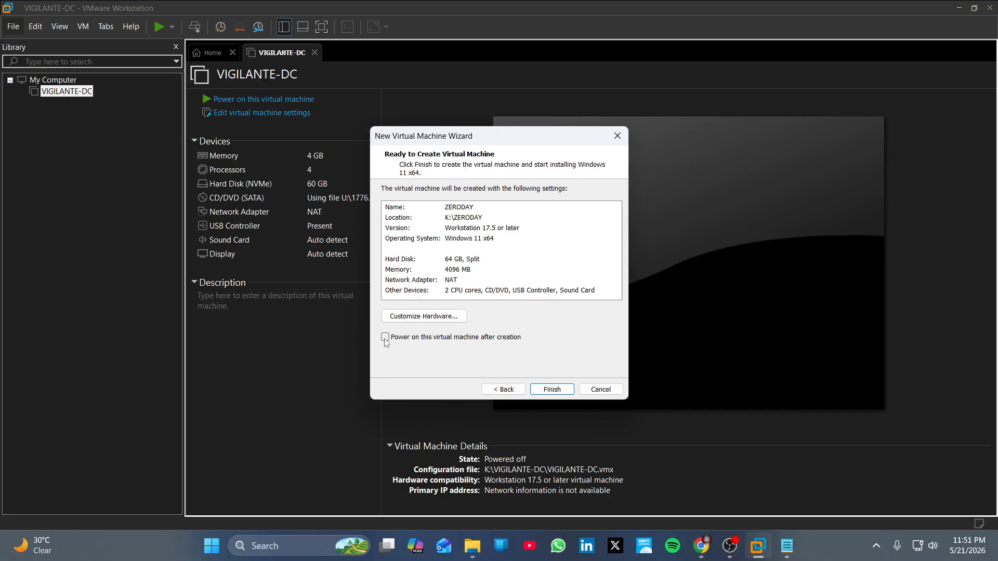
left_click(438, 318)
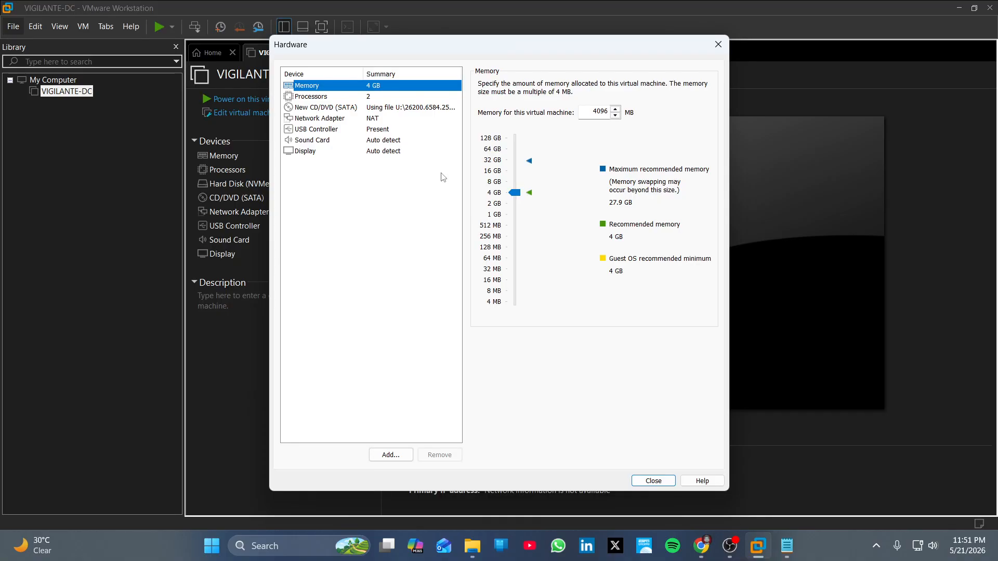
left_click(367, 98)
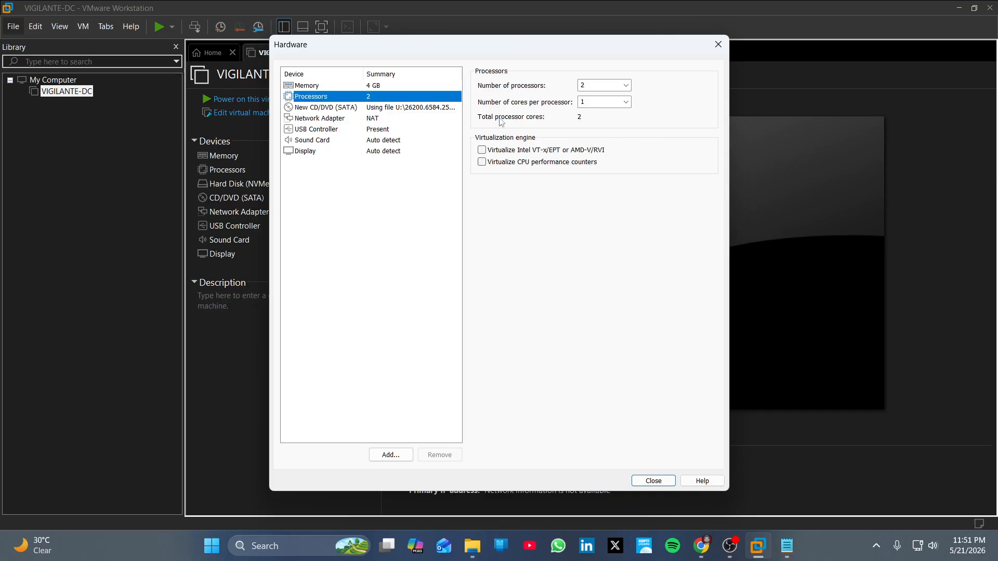
left_click(626, 101)
left_click(598, 123)
left_click(649, 482)
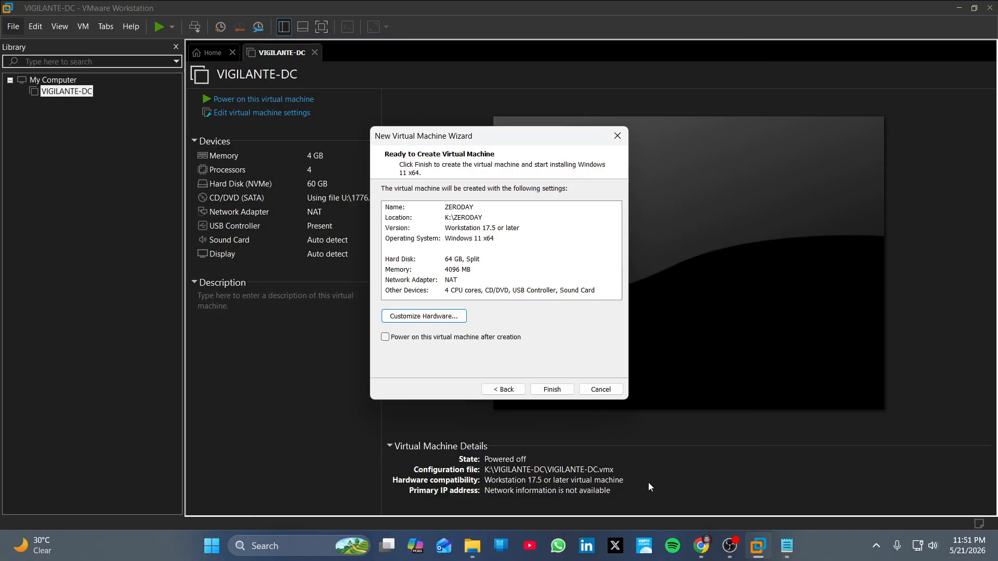
left_click(551, 389)
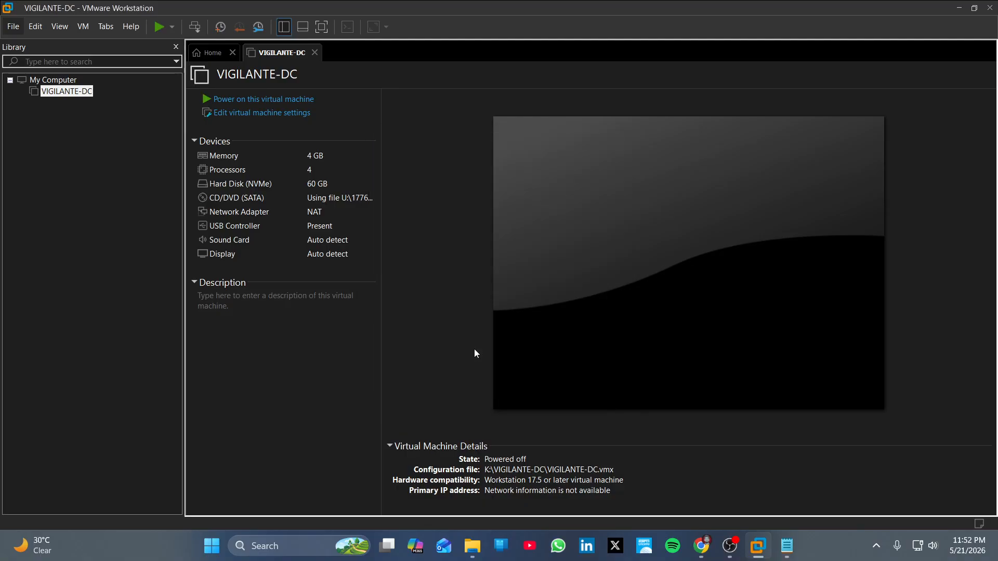
Power on ZERODAY and boot it from the Windows 11 installer disc.
left_click(310, 379)
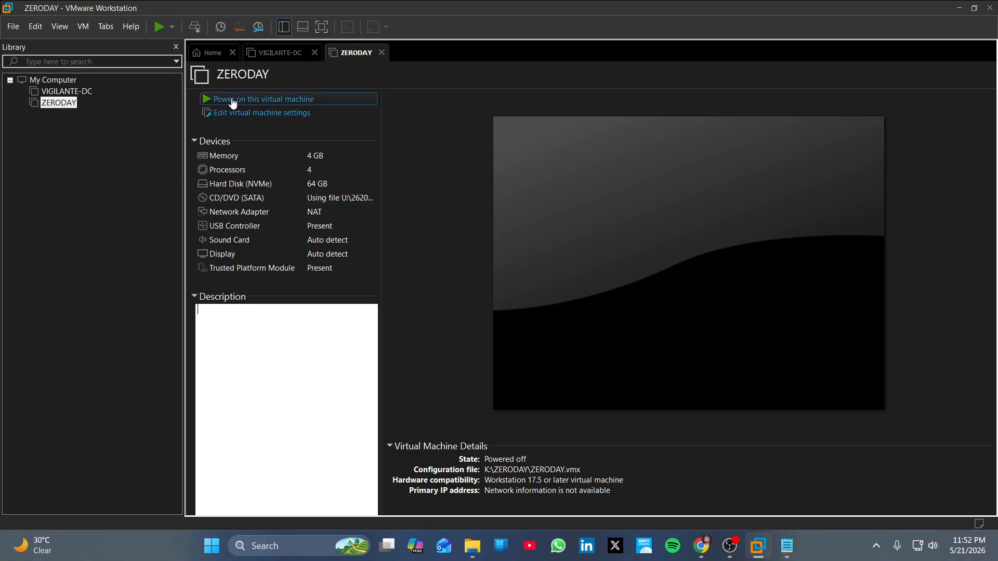
left_click(264, 98)
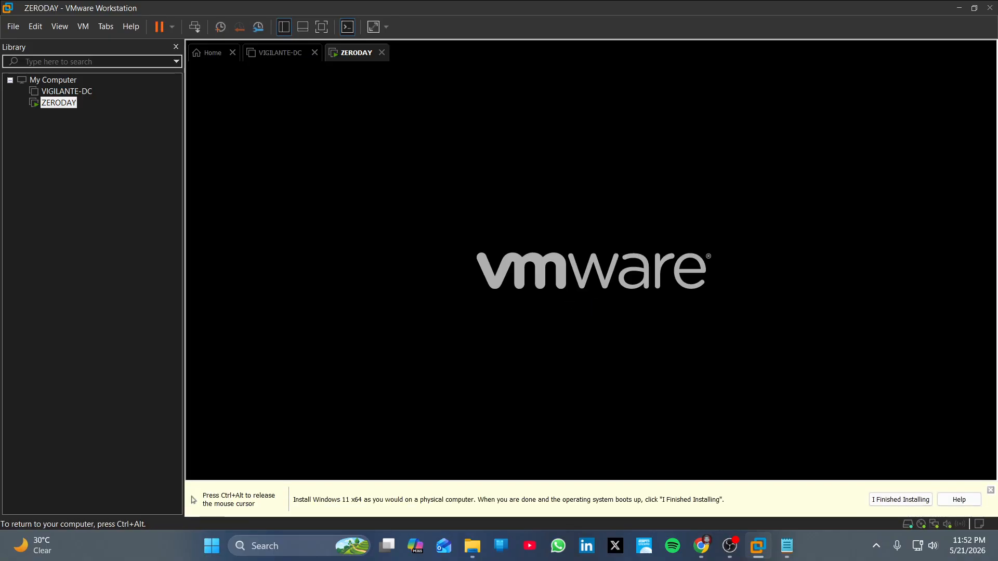
key("Return")
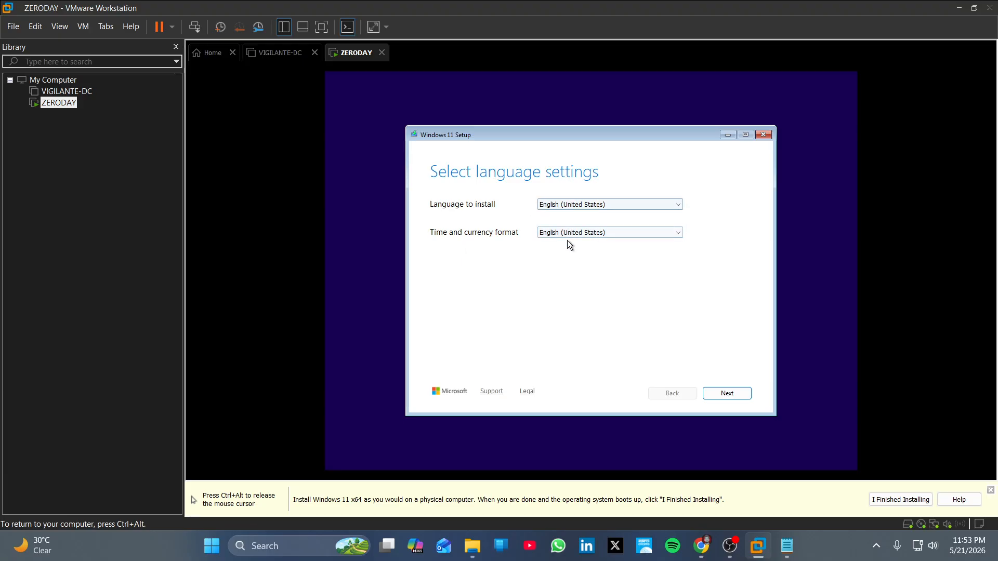
Accept English language and US keyboard, and agree that everything will be deleted.
left_click(728, 393)
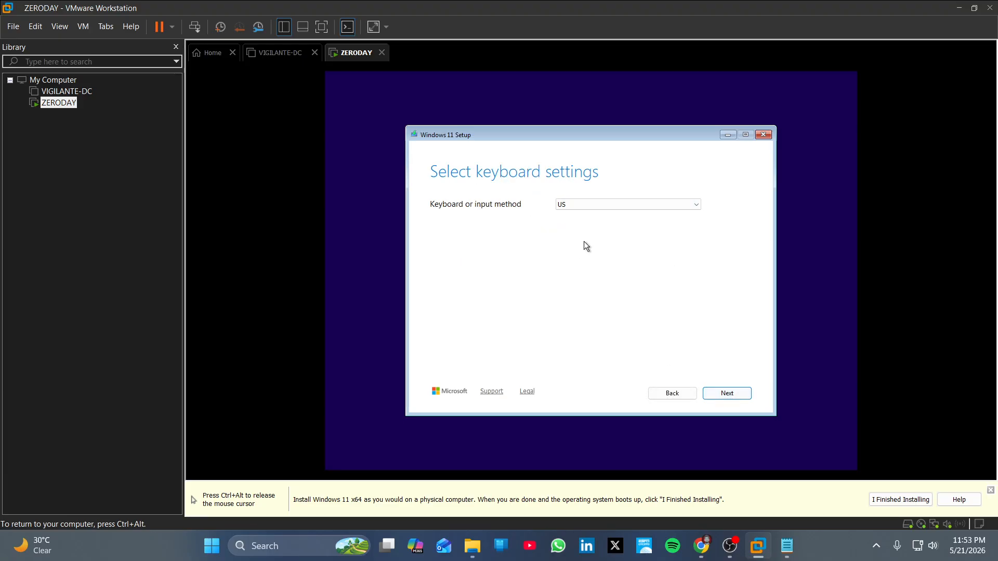
left_click(745, 394)
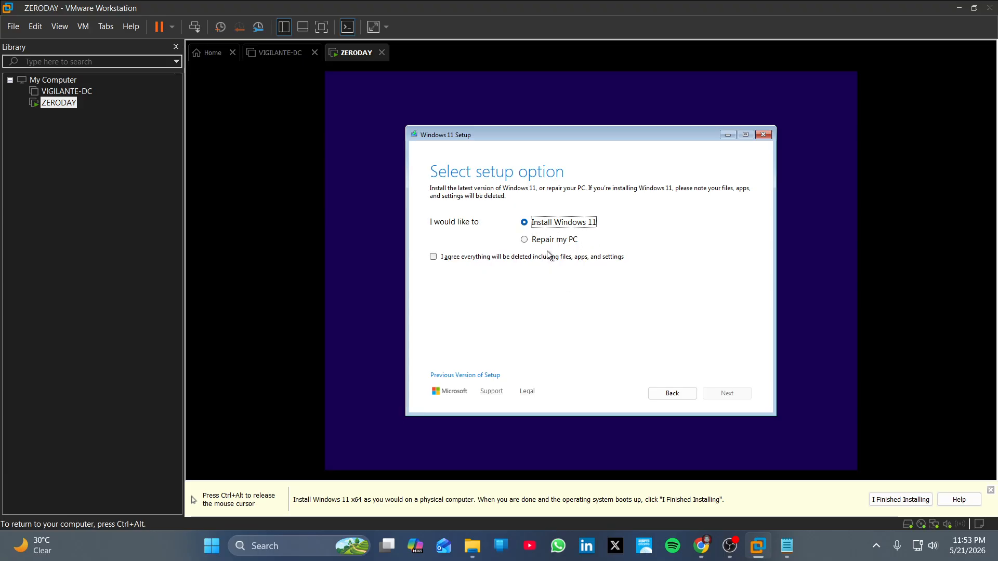
left_click(433, 260)
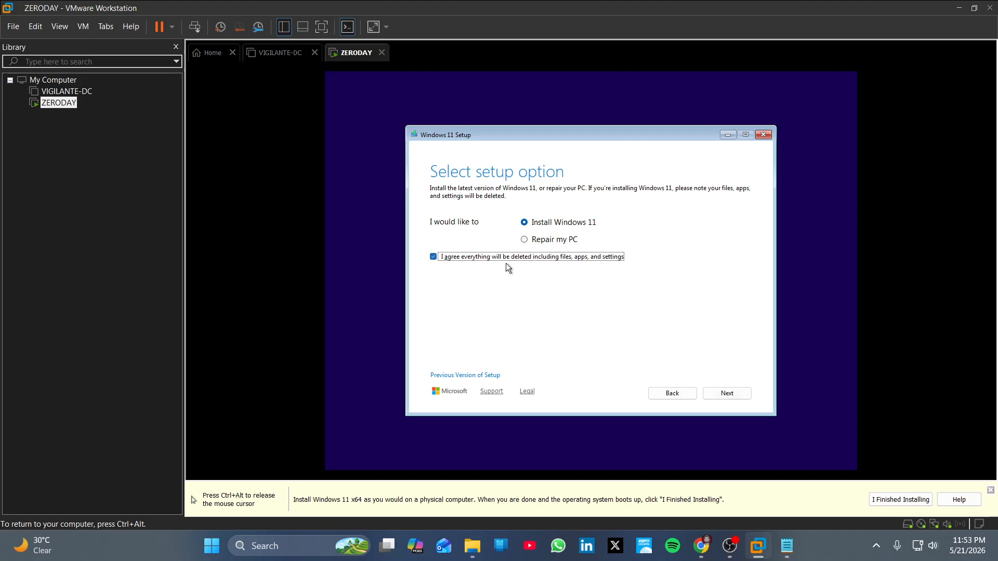
left_click(738, 395)
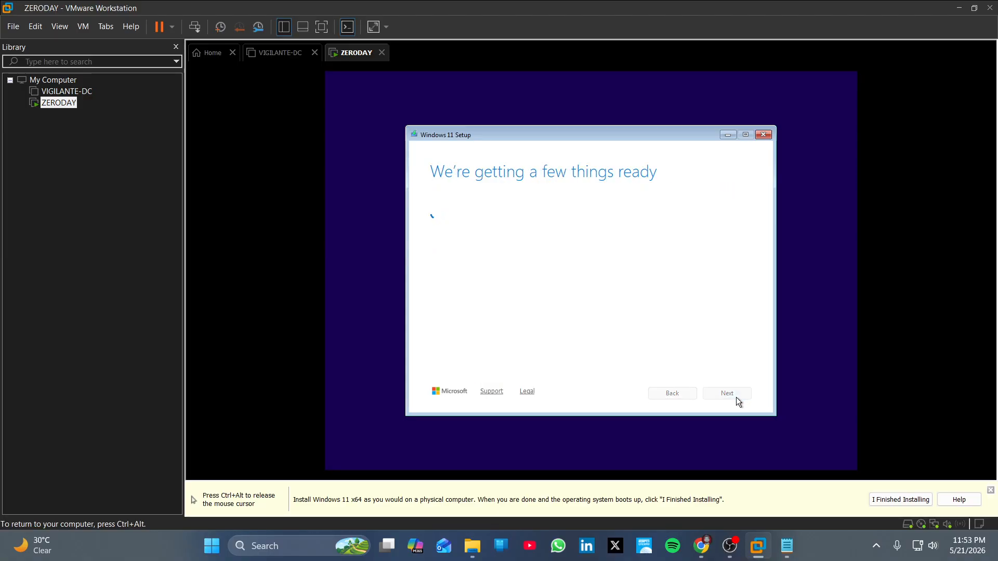
Accept the license terms and install Windows 11 on the unallocated 64 GB disk.
scroll(607, 324, "down", 15)
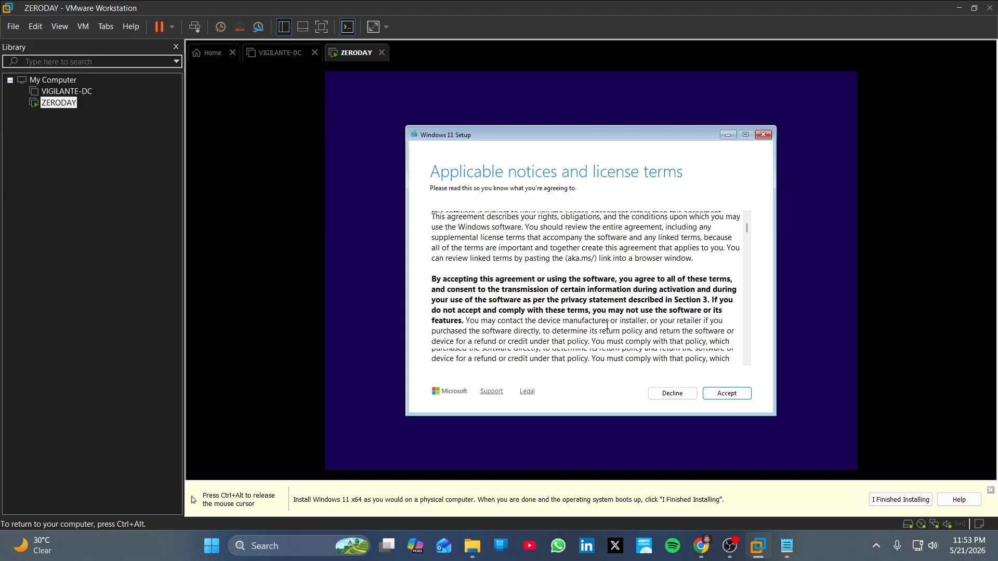
left_click(733, 395)
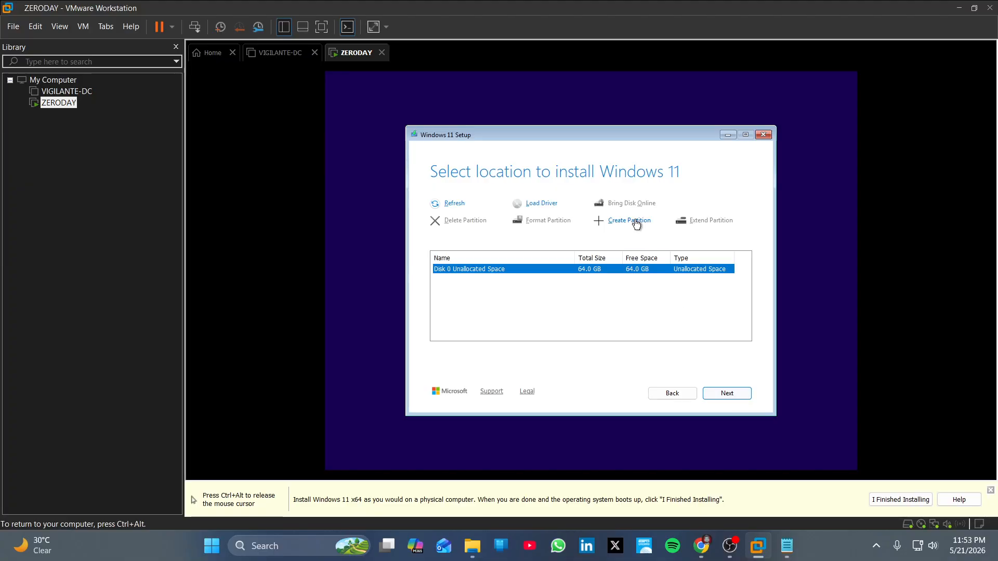
left_click(726, 394)
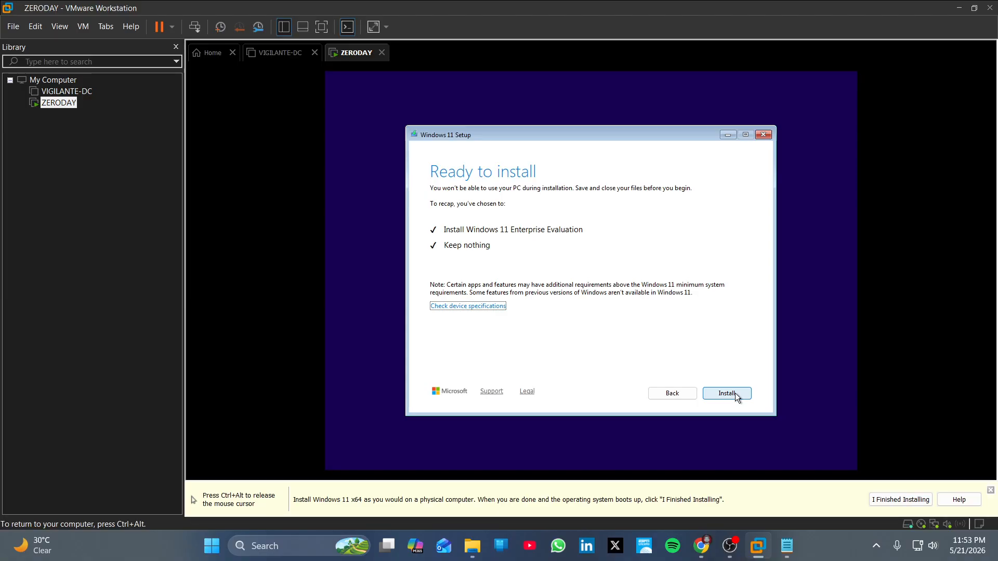
left_click(726, 393)
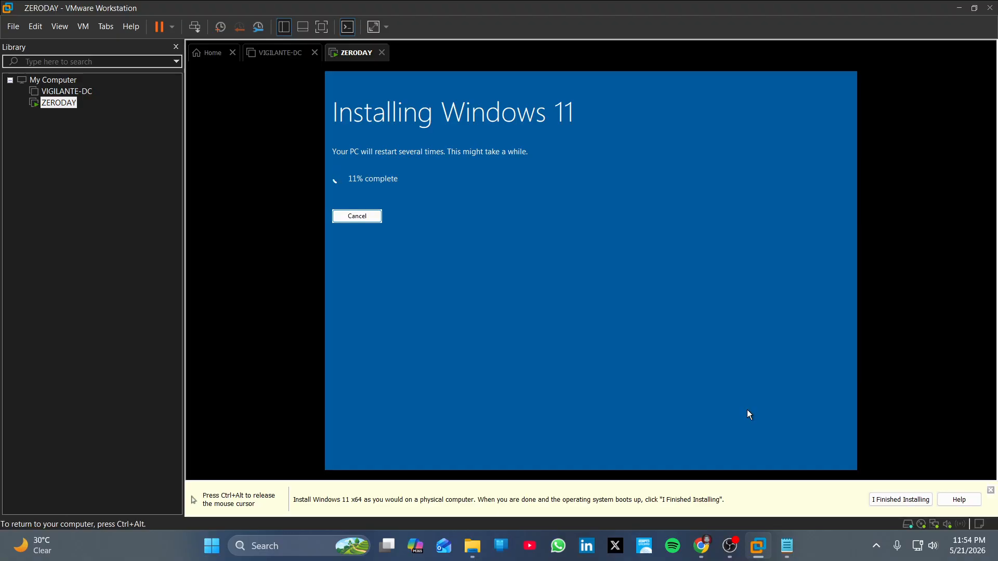
Release the VM with Ctrl+Alt and bring the OBS recording window forward.
key("ctrl+alt")
left_click(730, 545)
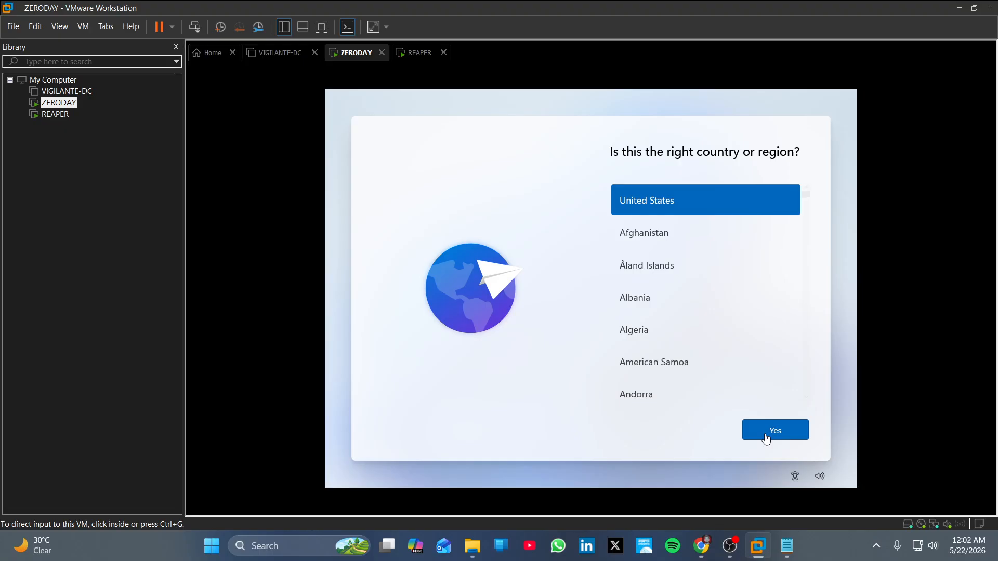
Confirm United States region and US keyboard, skip a second layout, then bring OBS forward.
left_click(765, 438)
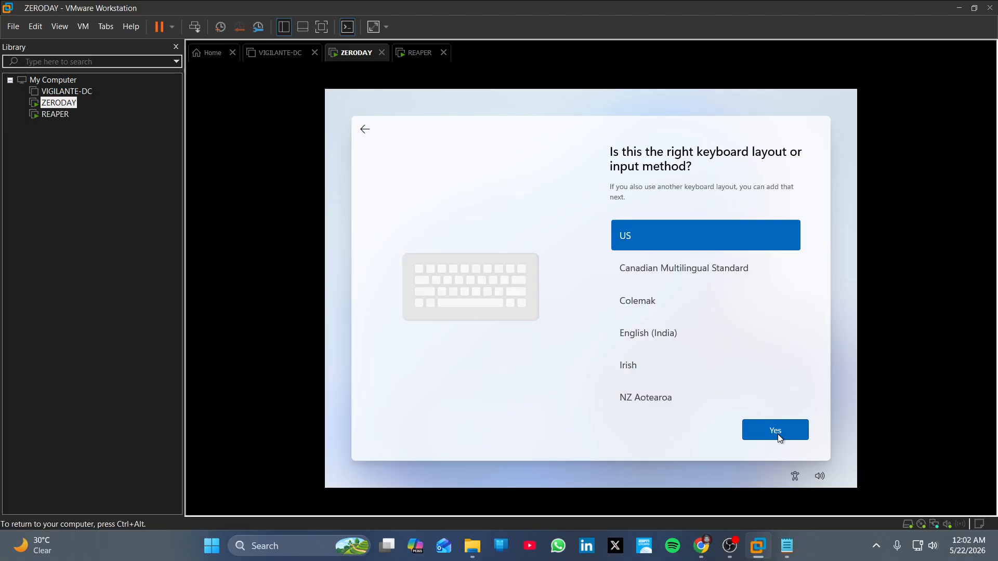
left_click(777, 434)
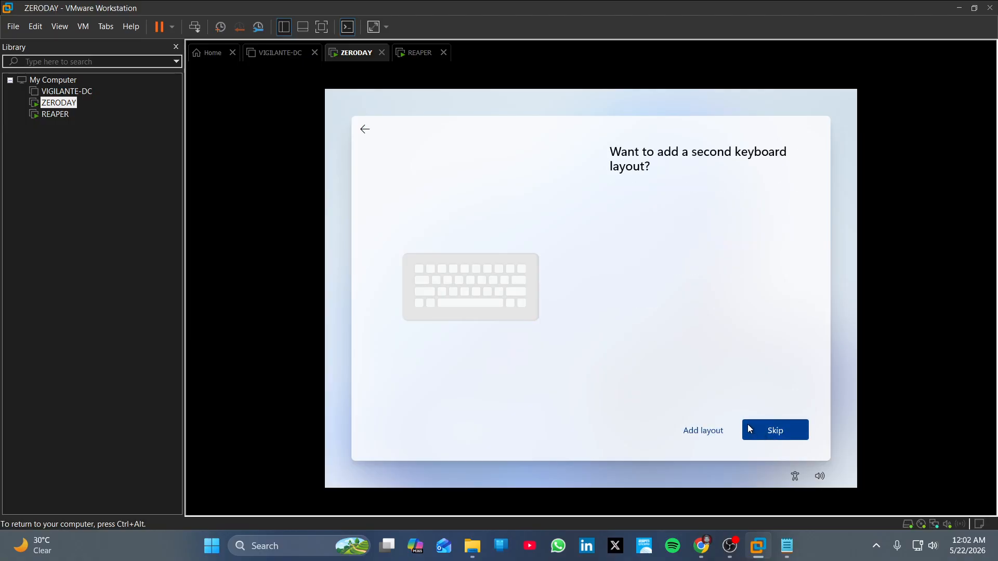
left_click(770, 436)
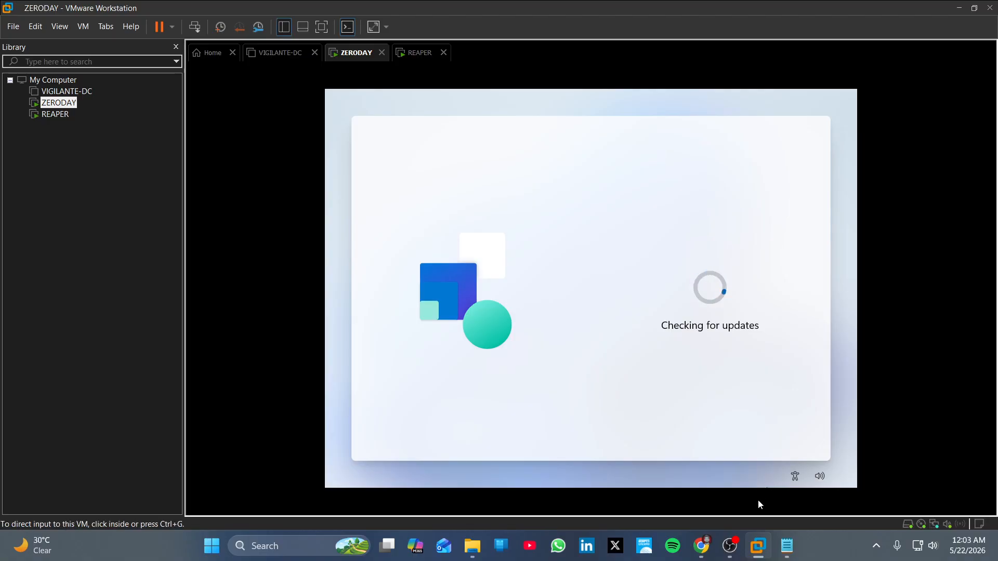
mouse_move(736, 544)
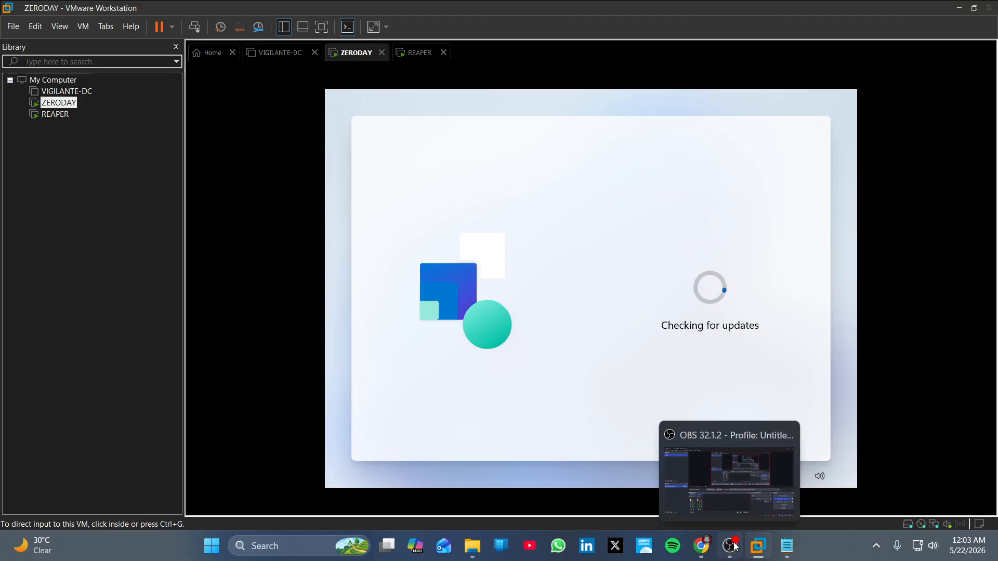
left_click(735, 543)
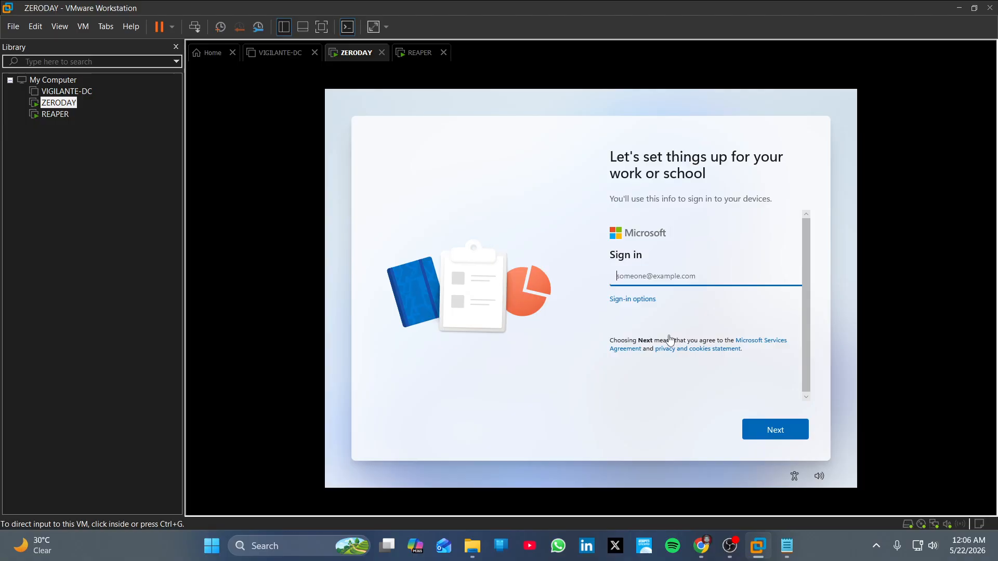
Switch sign-in to Domain join and enter the local account name.
left_click(644, 305)
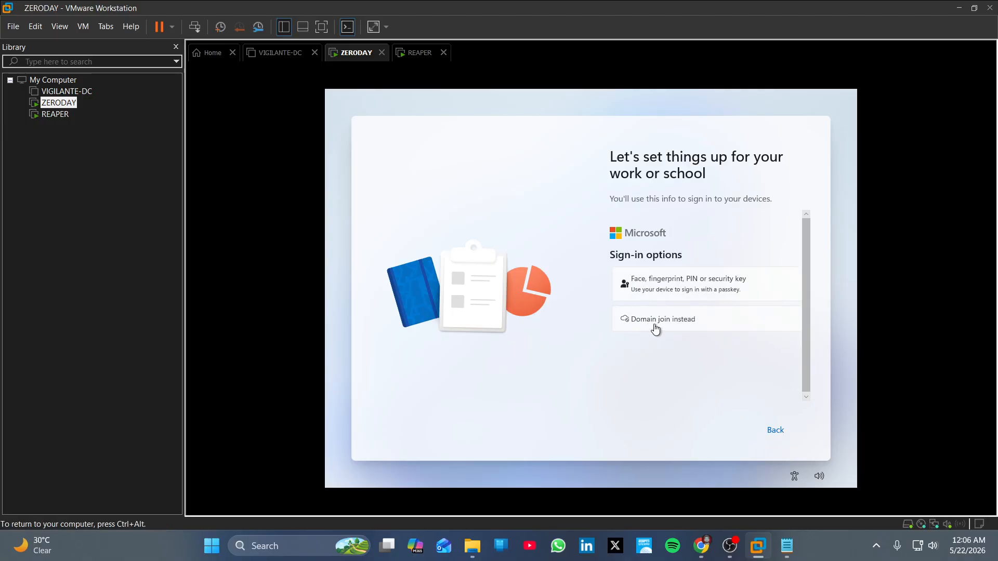
left_click(654, 319)
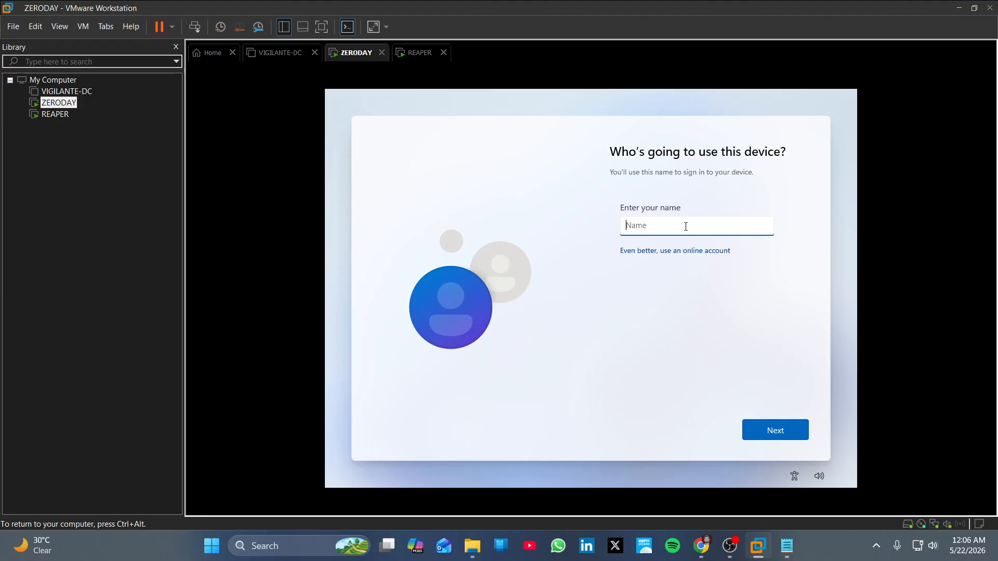
type("Cyber Punisher")
Accept the account name, then enter, reveal-check and confirm the ZERODAY account password.
left_click(782, 435)
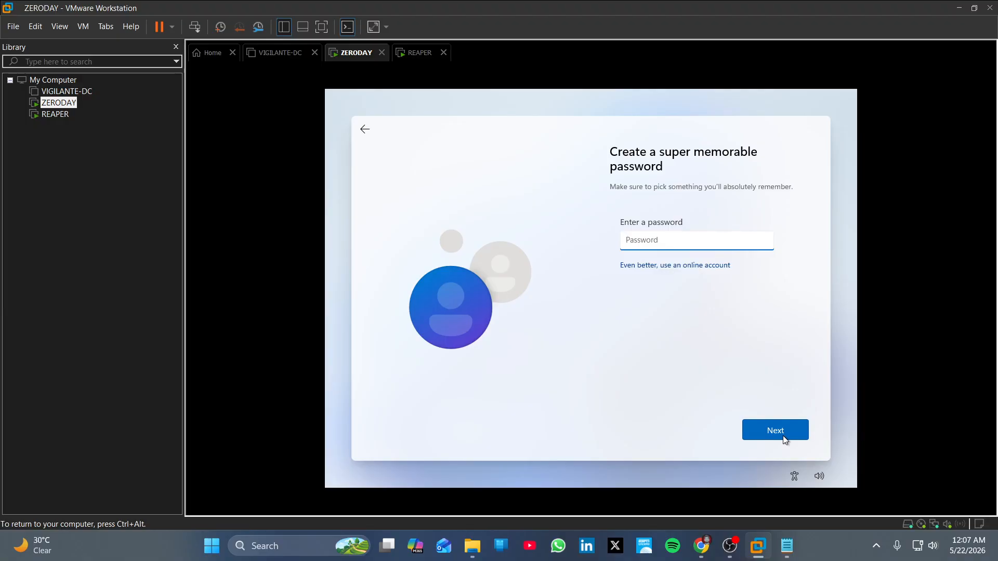
type("•")
left_click_drag(767, 244, 618, 239)
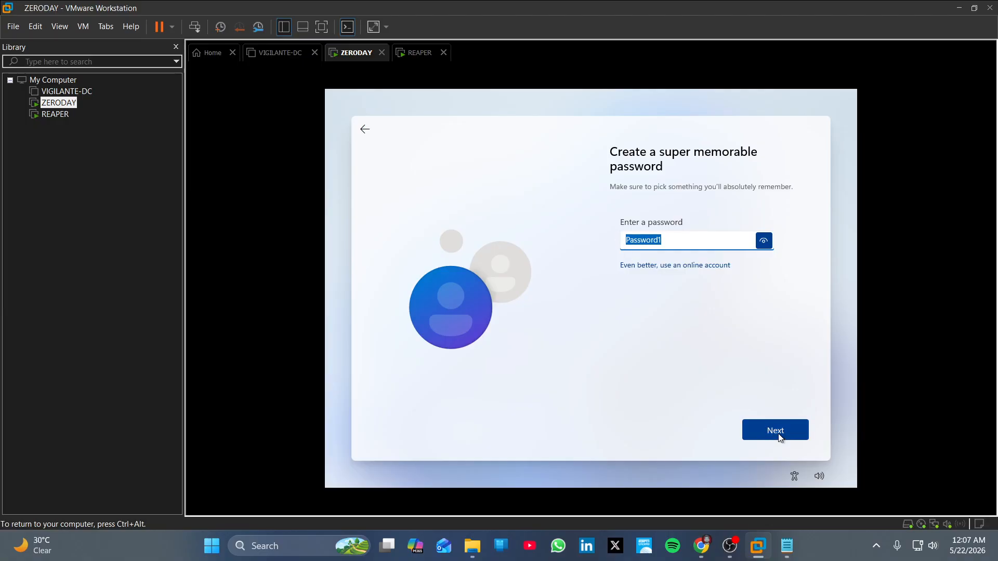
left_click(779, 436)
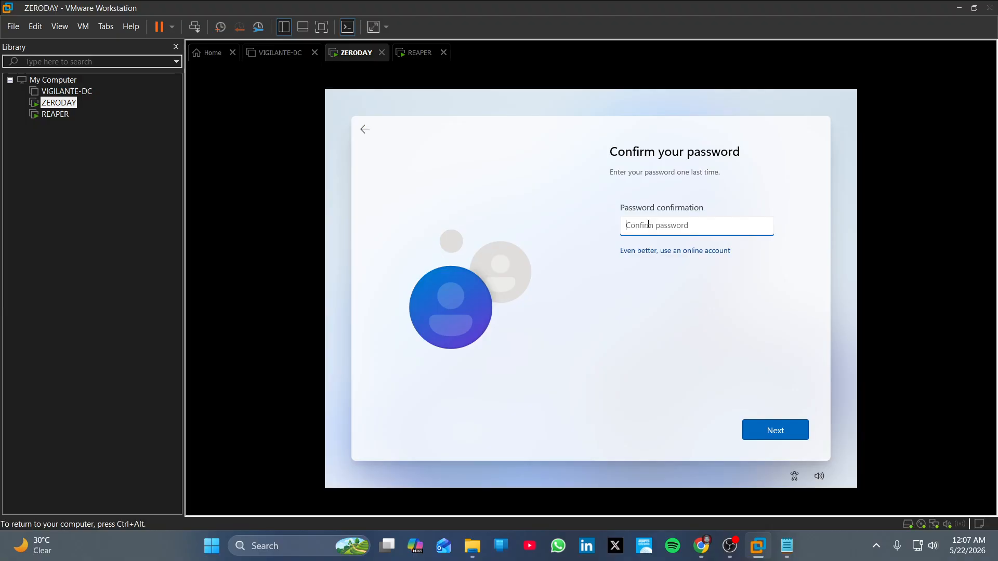
type("•••••")
left_click(763, 226)
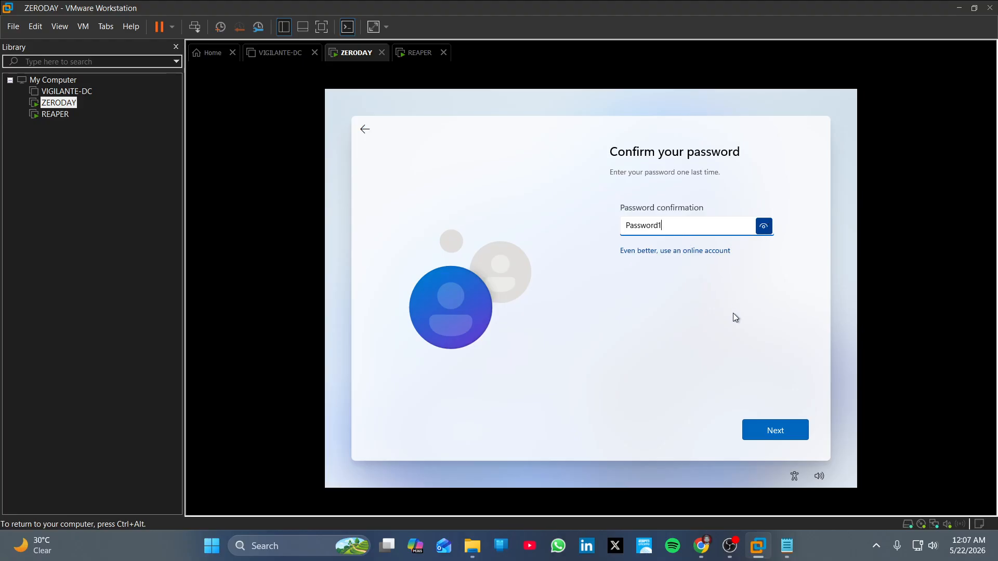
left_click(775, 429)
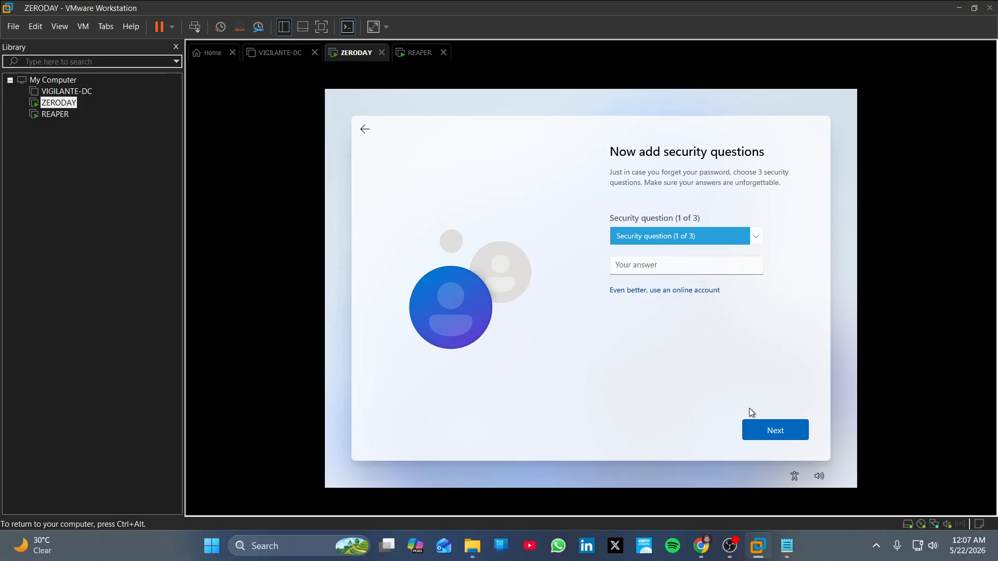
Pick the first pet's name question as security question 1 and answer it.
left_click(743, 237)
left_click(728, 248)
left_click(676, 270)
type("a")
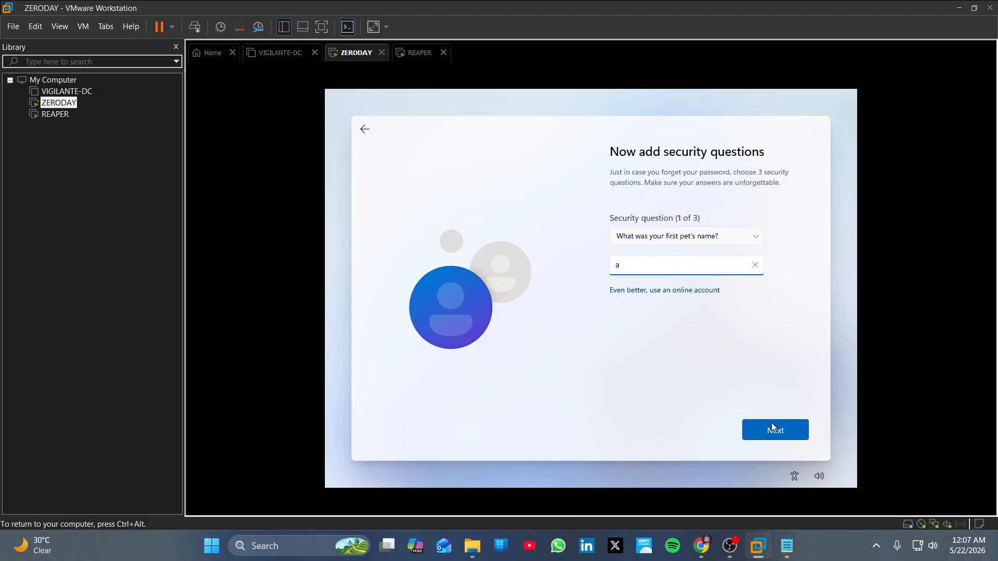
left_click(772, 427)
Pick the city-where-you-were-born question as security question 2 and answer it.
left_click(699, 238)
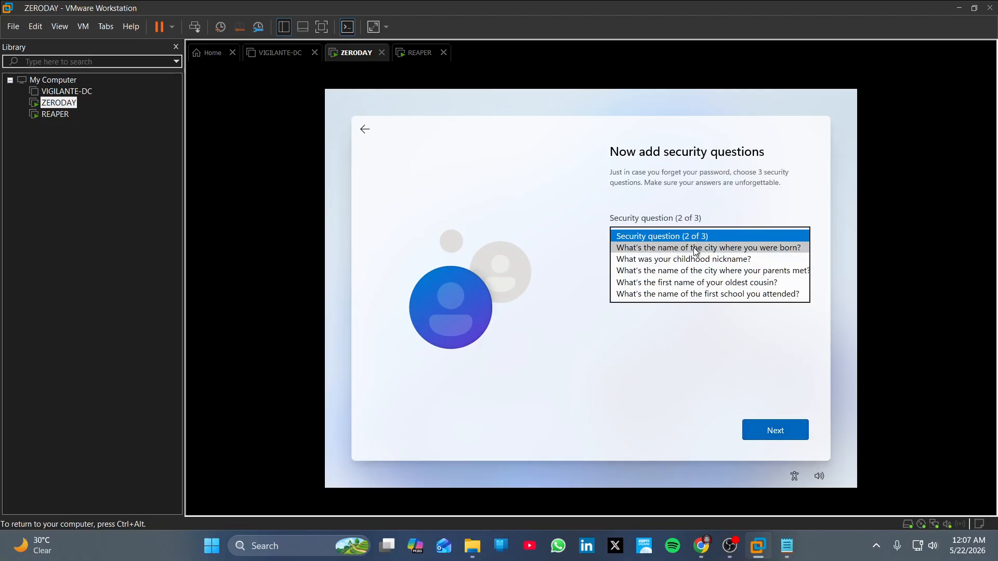
left_click(696, 248)
left_click(675, 265)
type("a")
left_click(782, 430)
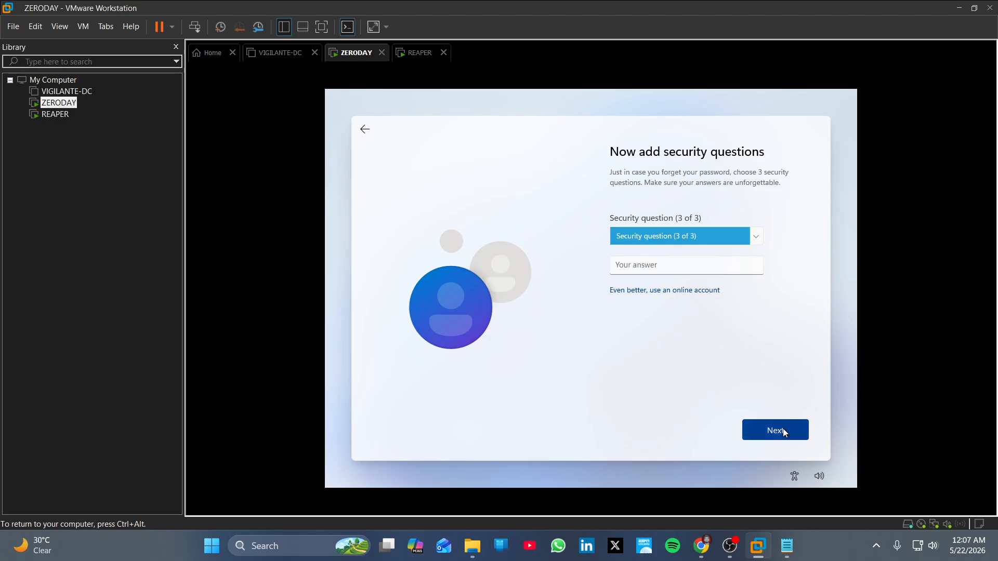
Pick the childhood nickname question as security question 3 and answer it.
left_click(690, 240)
left_click(682, 249)
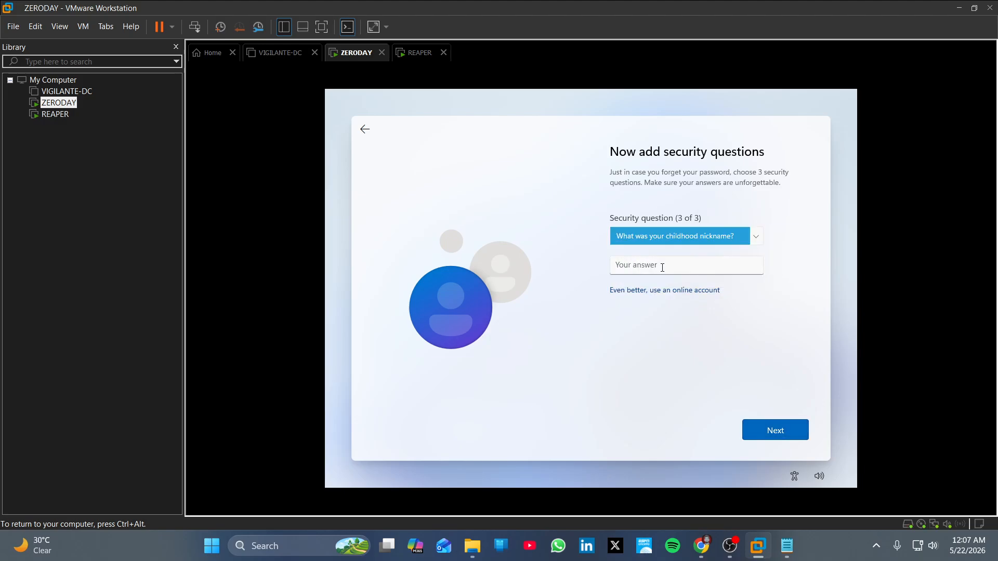
left_click(660, 263)
type("a")
left_click(769, 427)
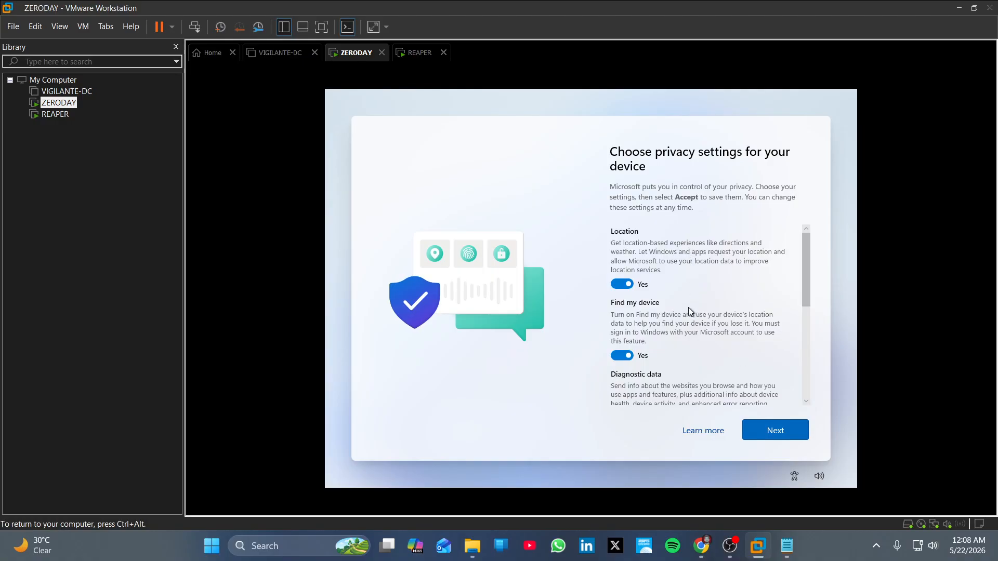
Turn off Location, Find my device, Inking & typing, Tailored experiences; set Diagnostic data to Required only; accept.
left_click(622, 283)
left_click(621, 347)
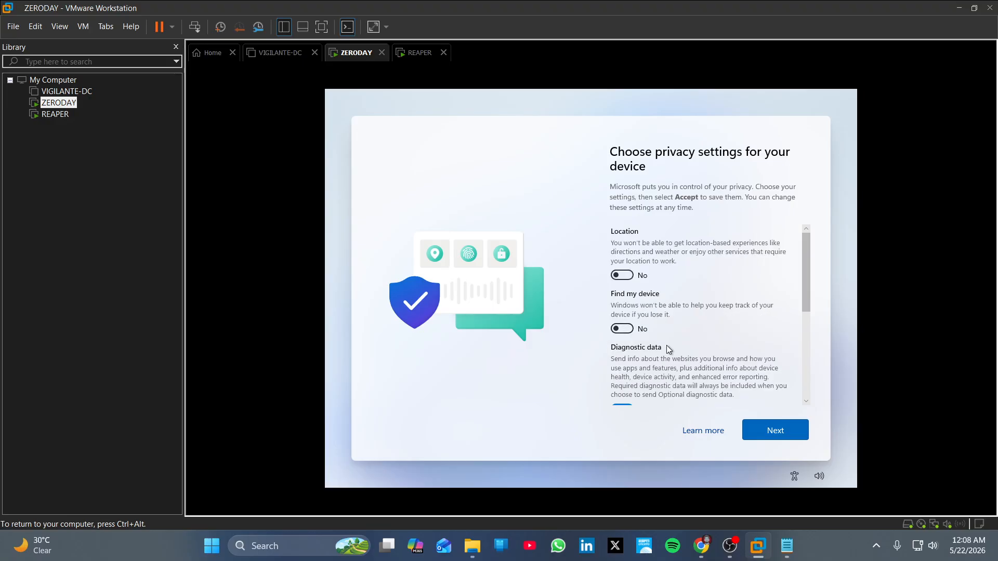
scroll(668, 349, "down", 2)
left_click(621, 326)
left_click(622, 388)
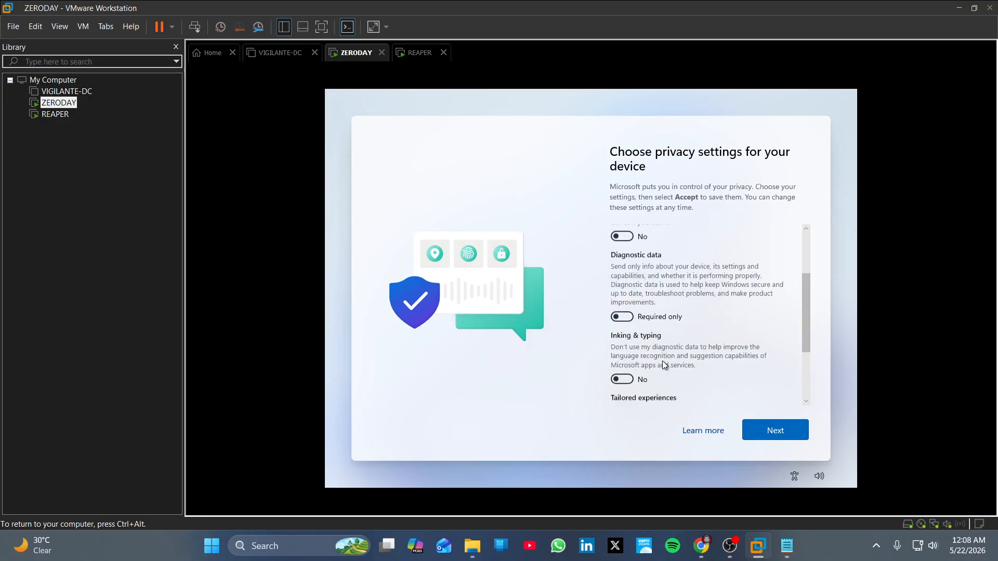
scroll(662, 362, "down", 3)
left_click(621, 348)
left_click(781, 427)
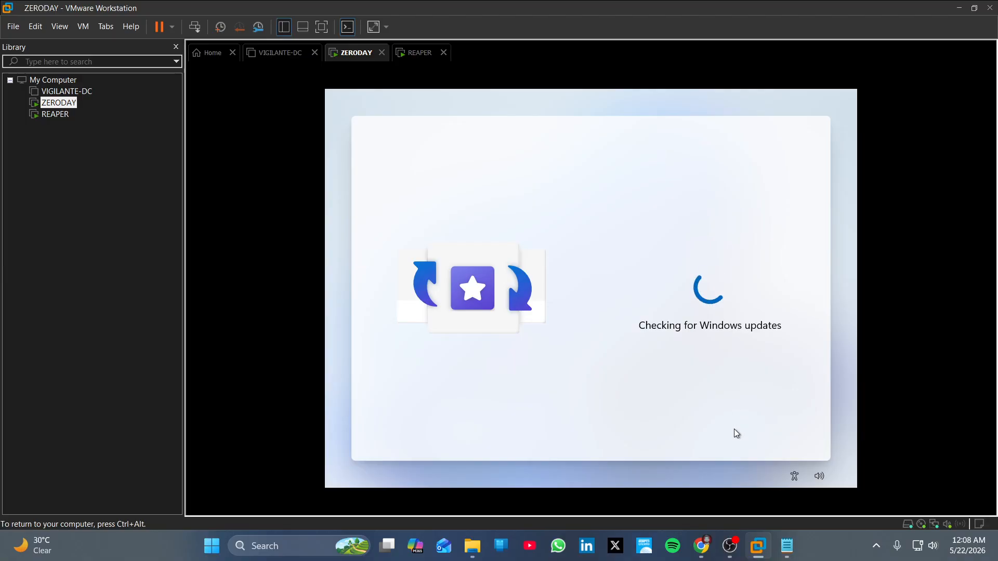
Release input from the VM and minimize the OBS recording window.
key("ctrl+alt")
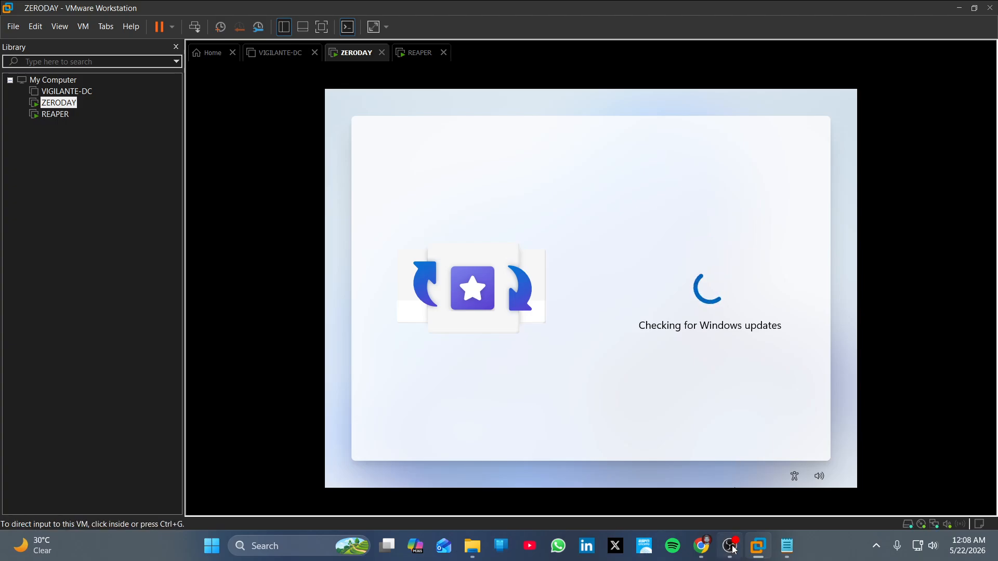
left_click(732, 546)
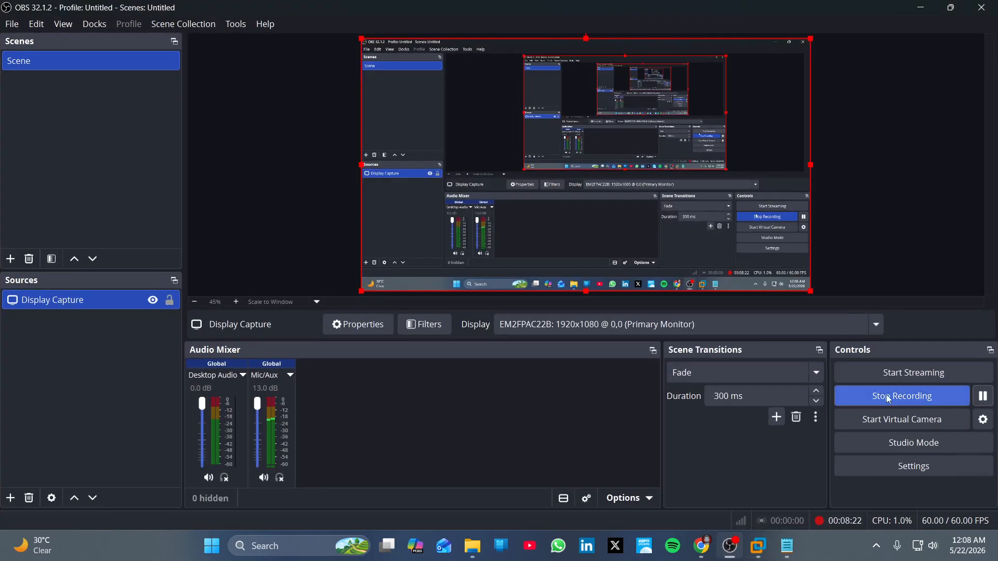
left_click(920, 7)
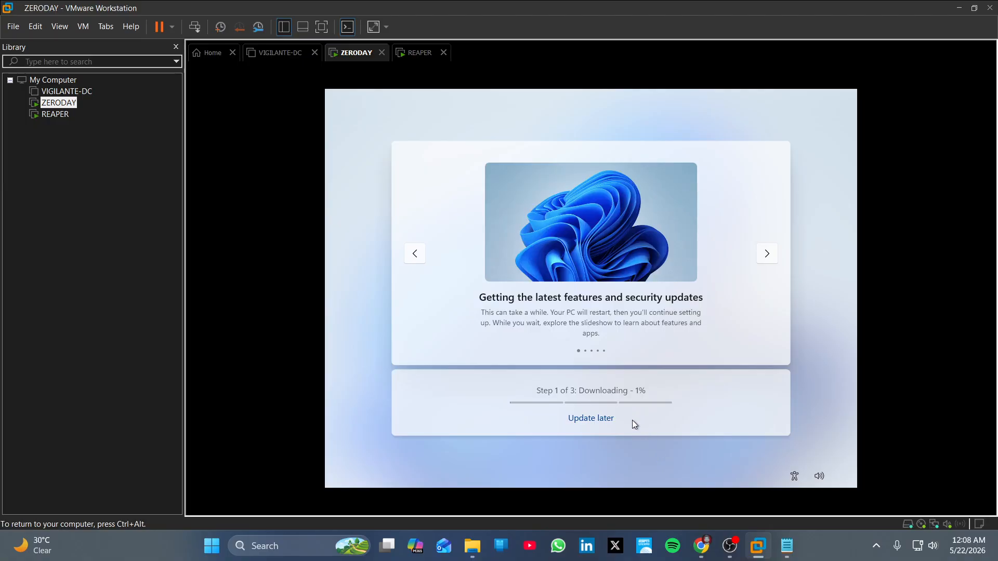
Choose Update later twice and continue past the update-failure notice.
left_click(604, 420)
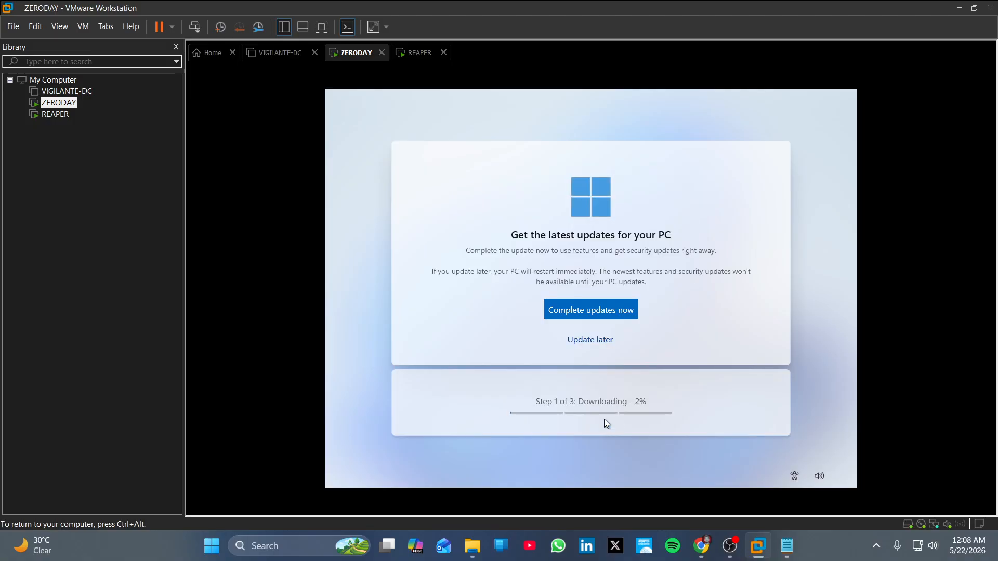
left_click(591, 340)
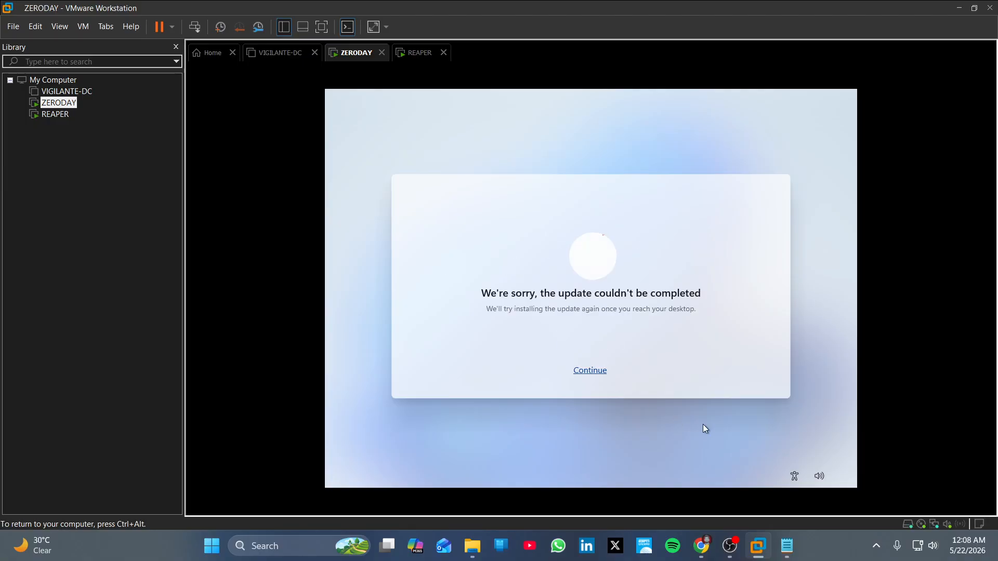
left_click(601, 372)
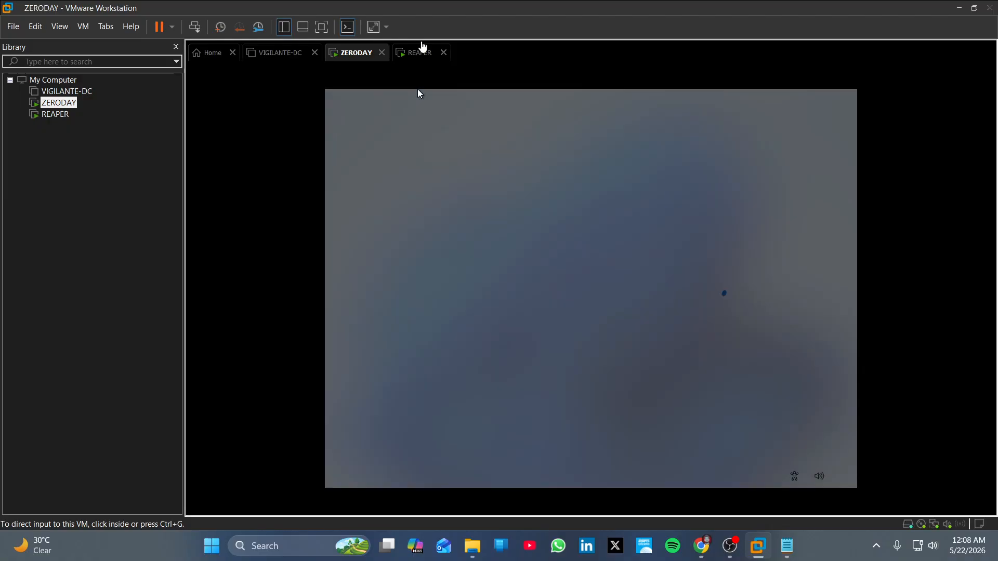
Switch over to the REAPER virtual machine's tab.
left_click(422, 51)
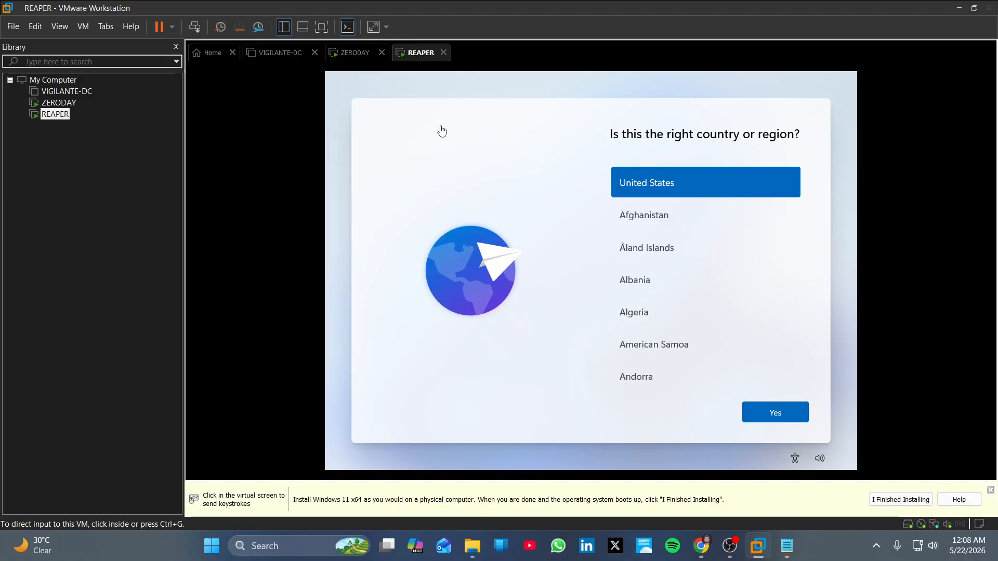
left_click(357, 54)
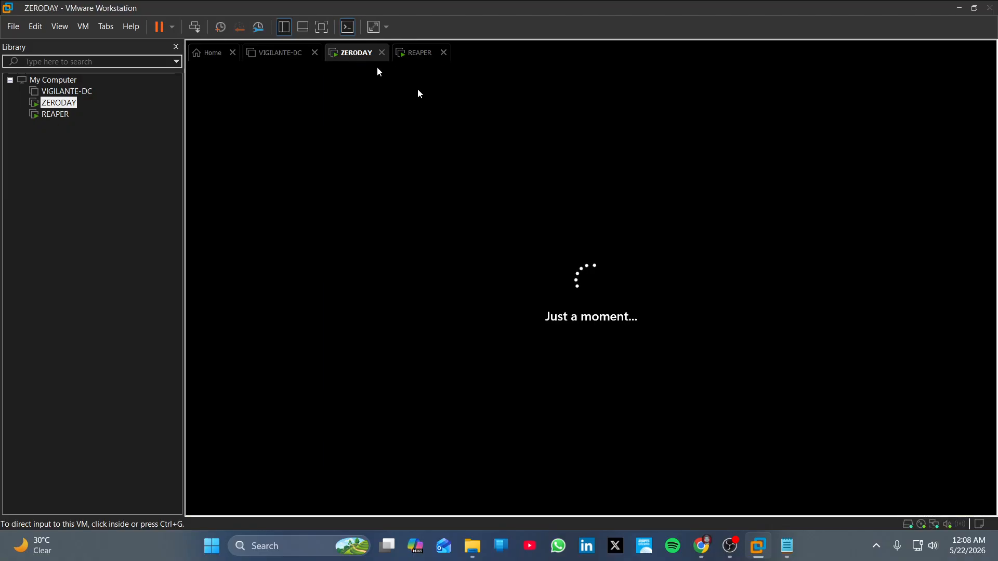
left_click(414, 57)
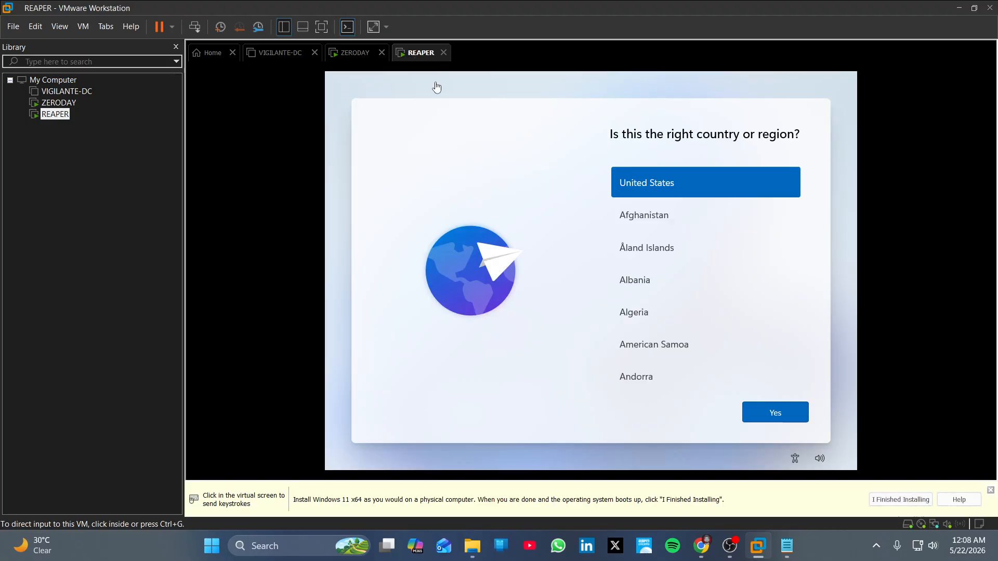
Accept United States and the US keyboard, skip a second layout, then return to ZERODAY.
left_click(760, 414)
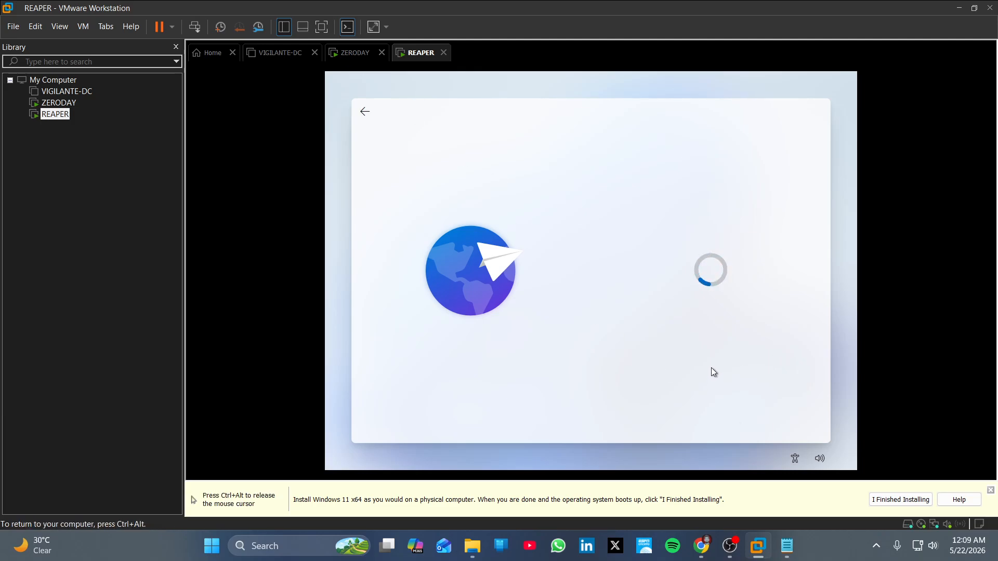
left_click(772, 413)
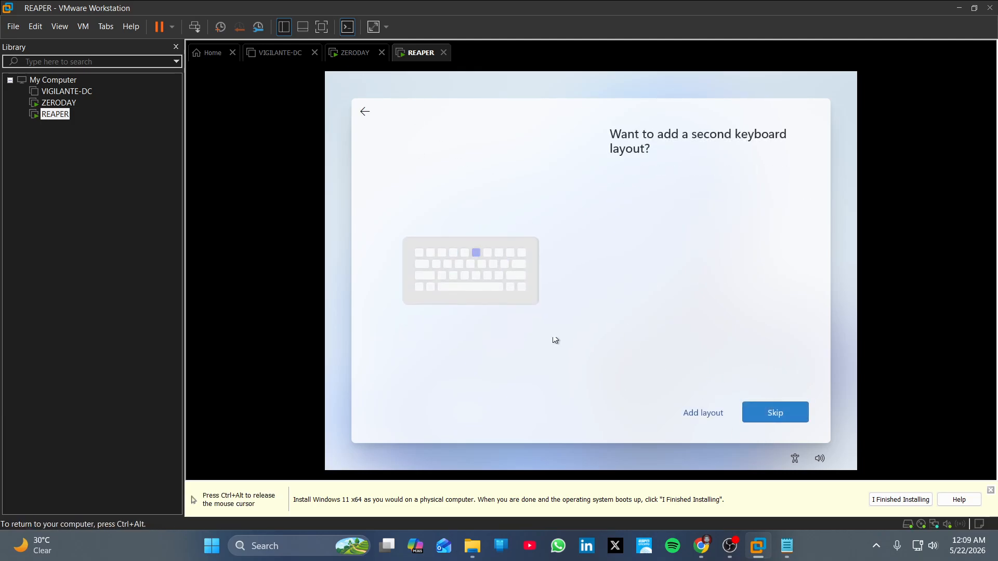
left_click(775, 410)
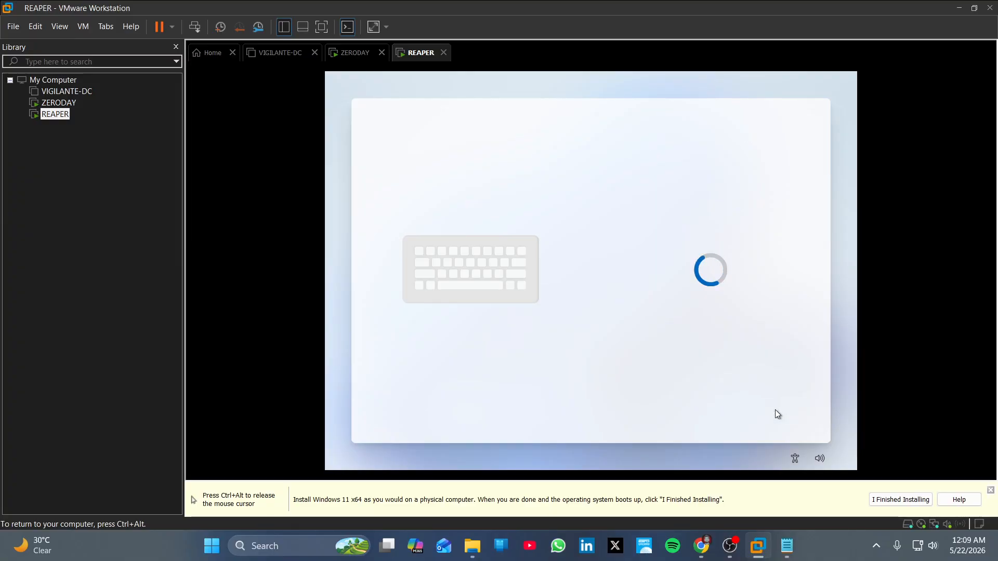
left_click(353, 53)
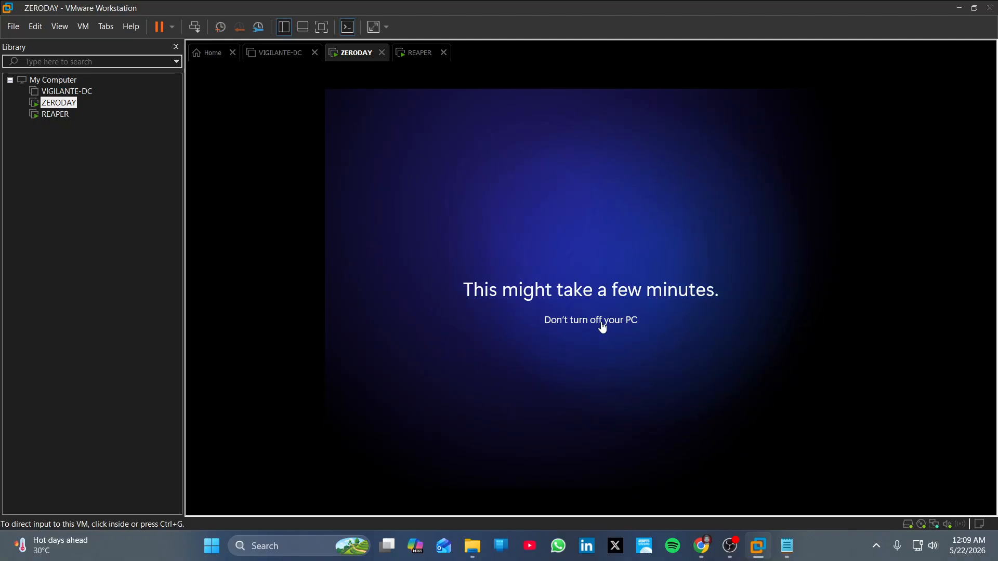
mouse_move(736, 551)
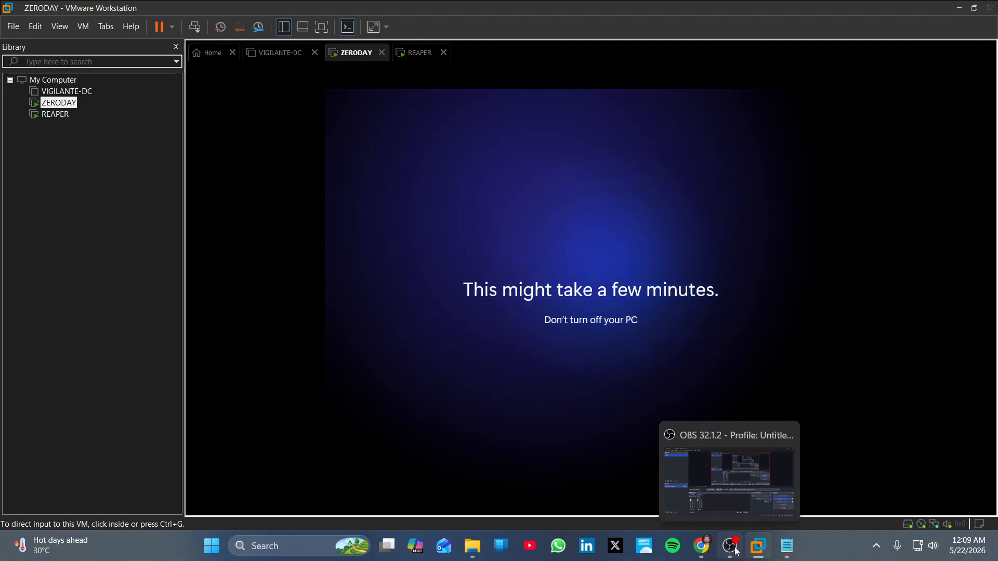
left_click(735, 551)
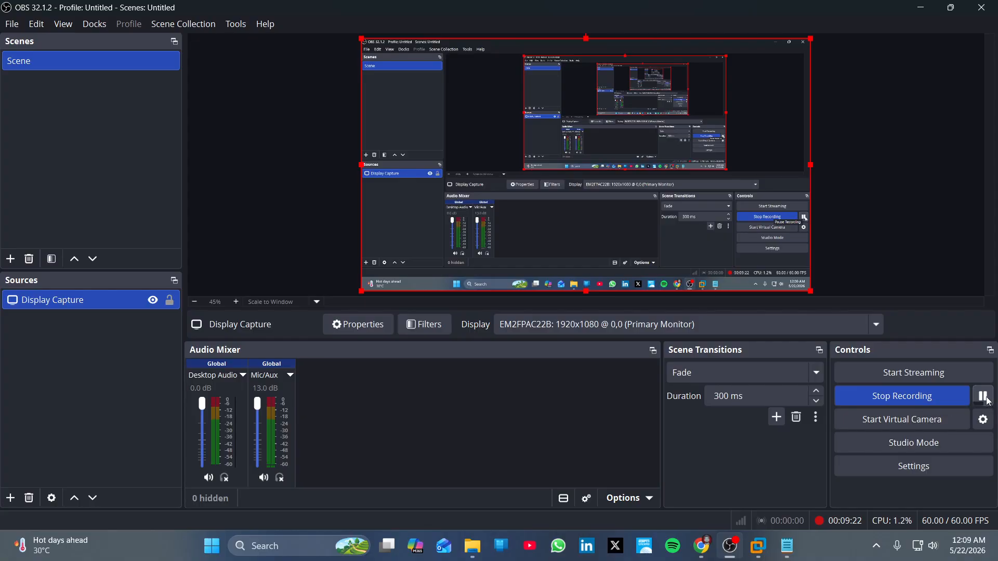
left_click(921, 7)
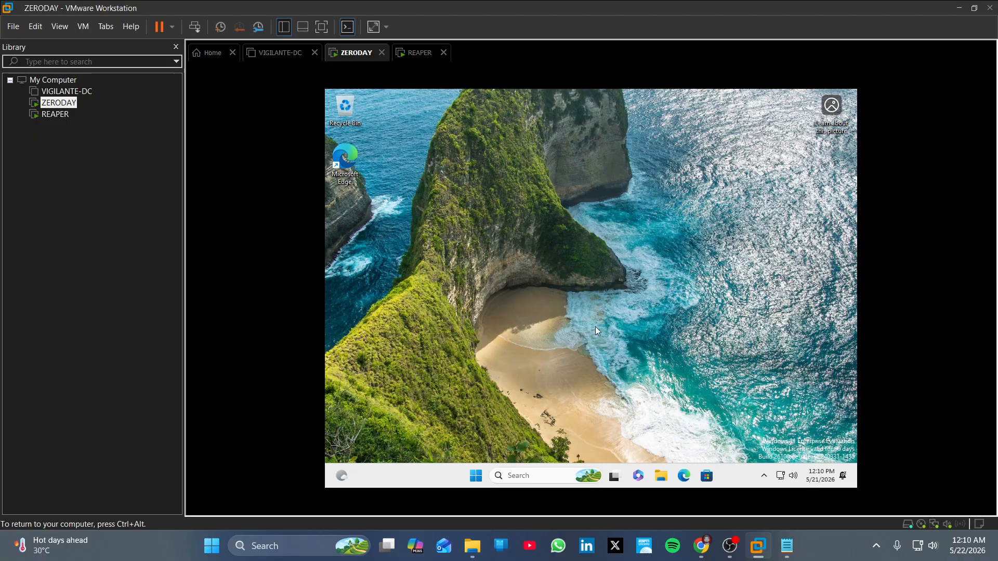
Show This PC in ZERODAY's File Explorer, mount VMware Tools from the VM menu, and run drive D:.
left_click(662, 476)
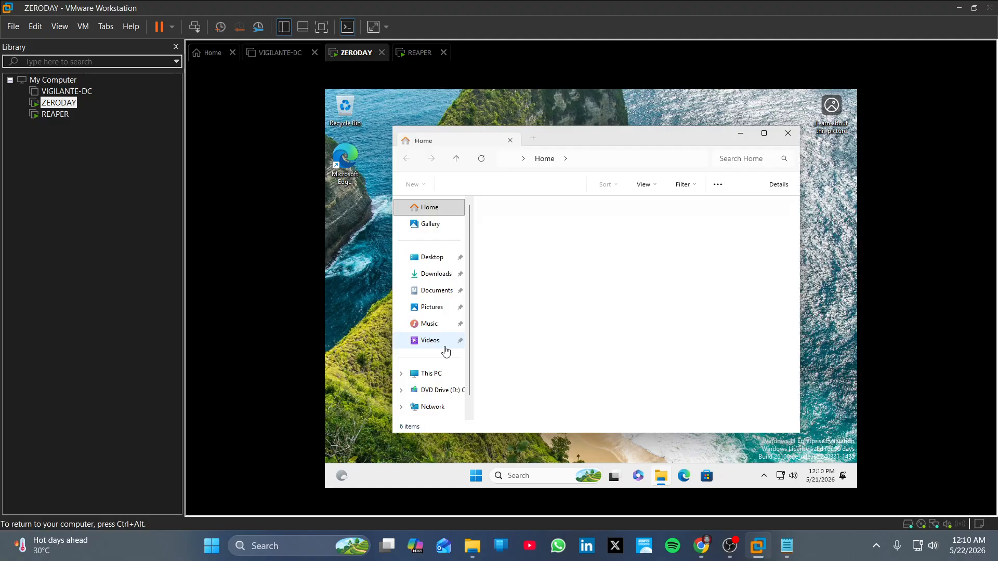
left_click(440, 380)
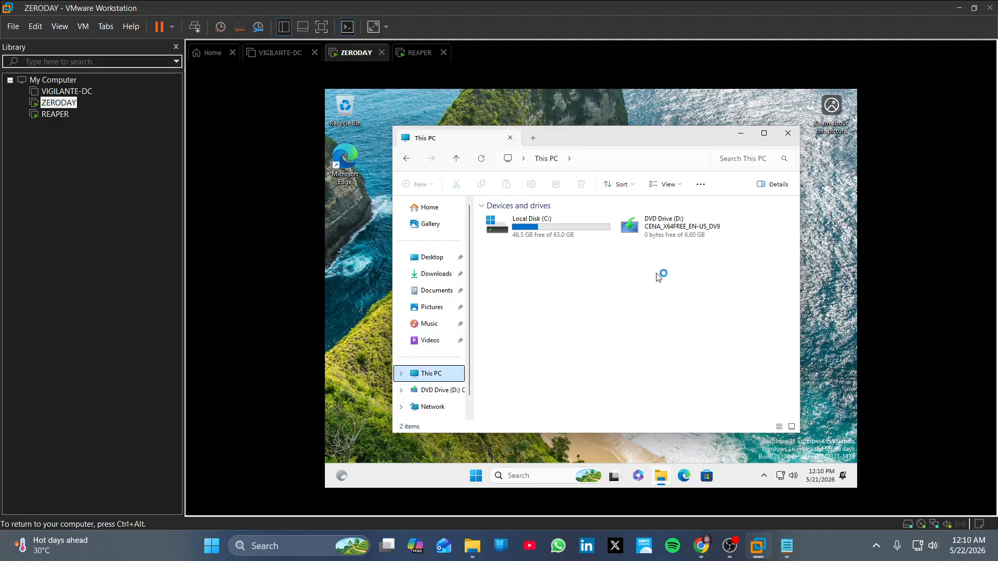
left_click(83, 27)
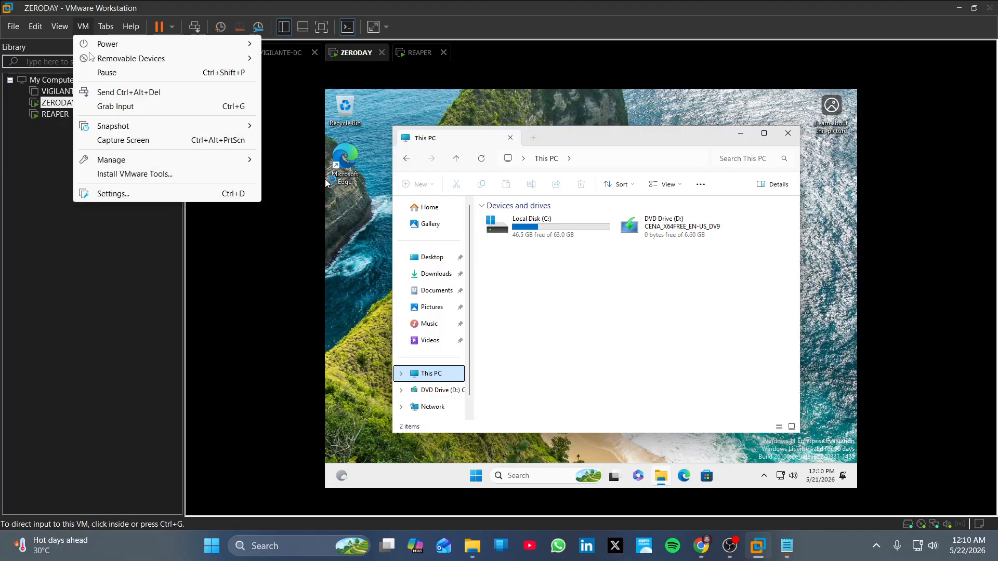
left_click(156, 173)
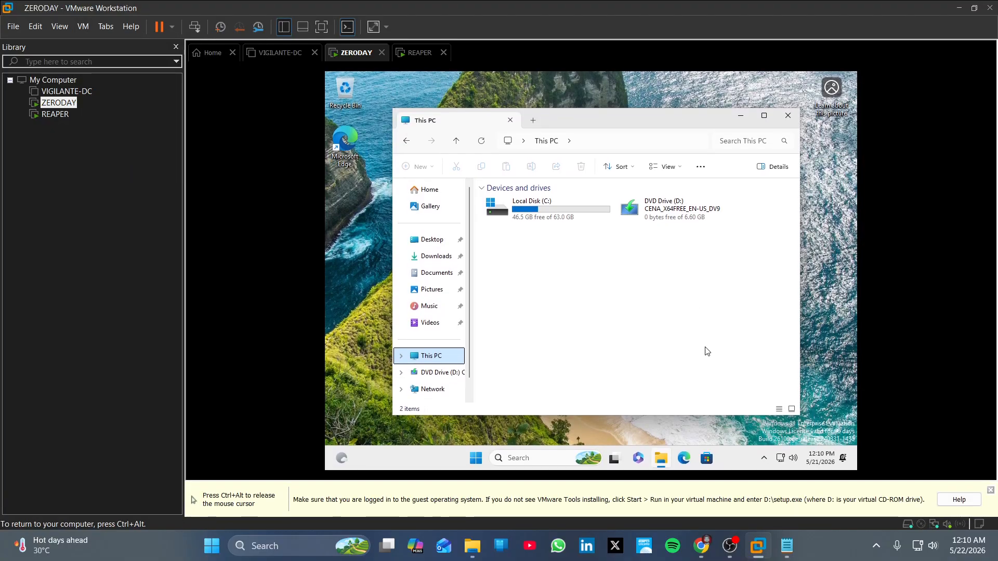
left_click(990, 490)
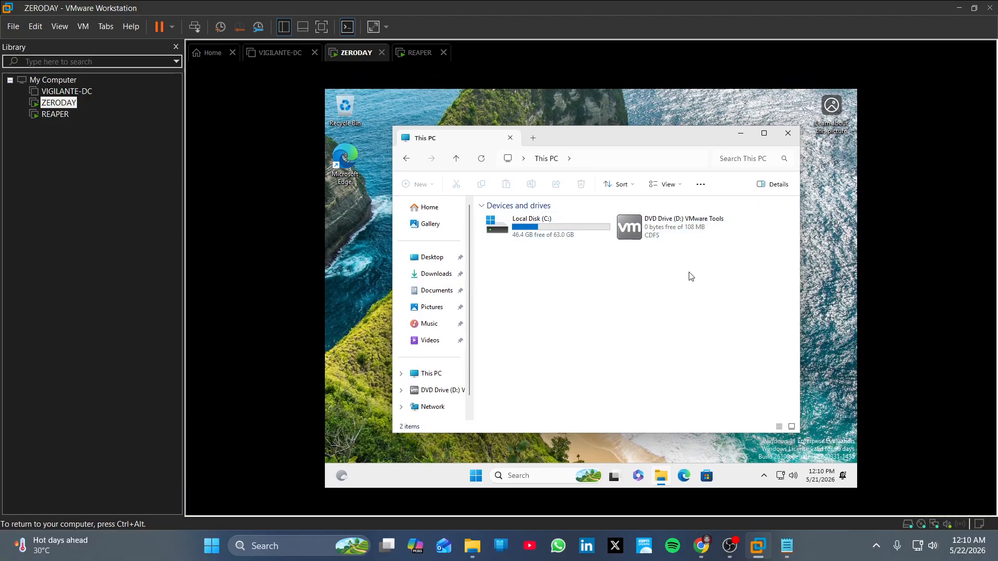
double_click(669, 237)
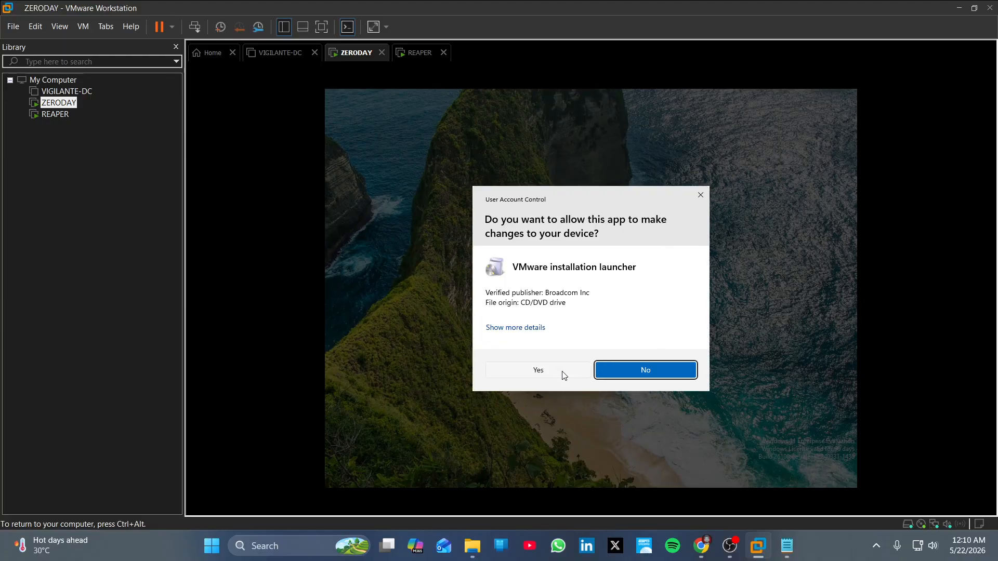
Allow the UAC prompt and start the VMware Tools install with the Complete setup type.
left_click(564, 374)
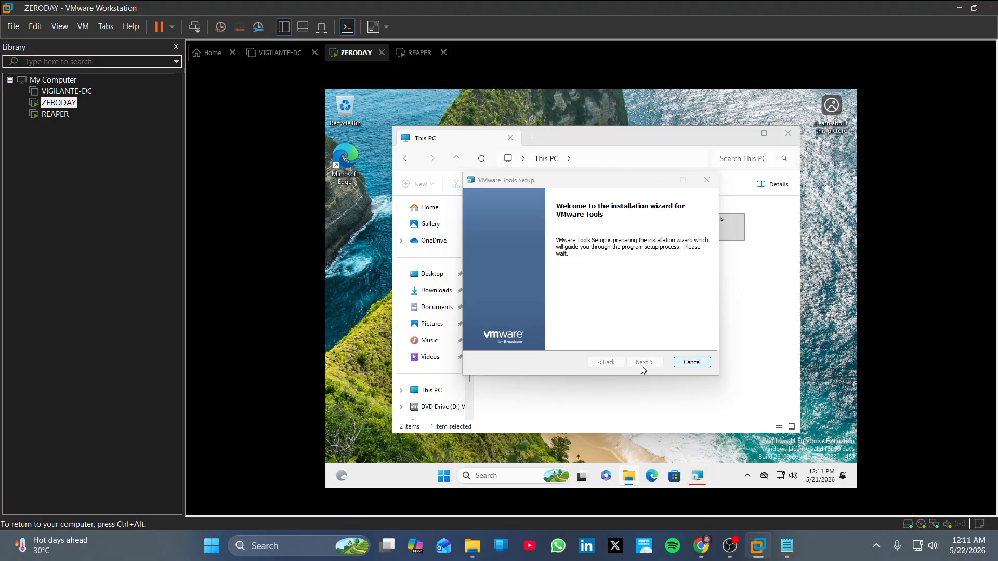
left_click(641, 328)
left_click(695, 476)
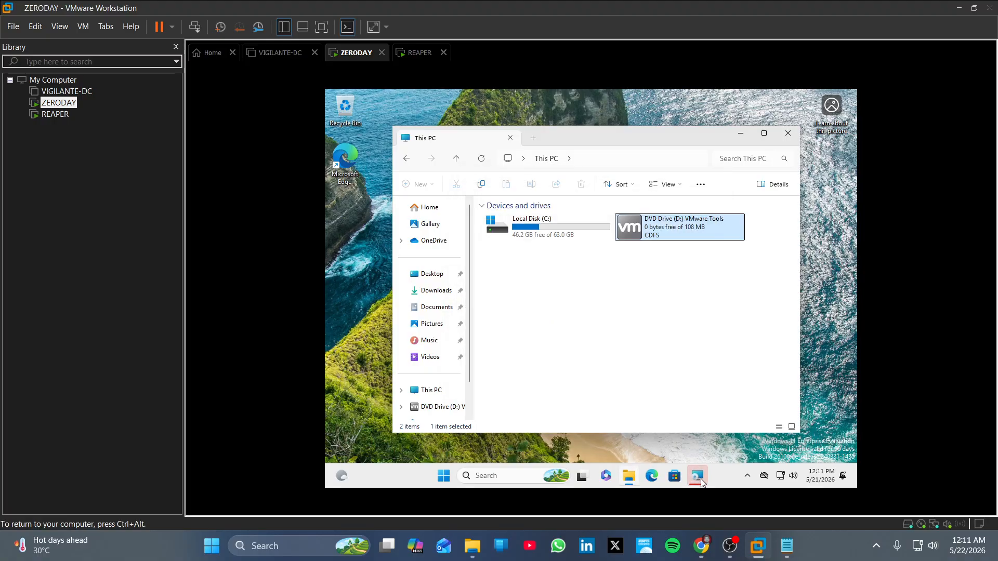
left_click(695, 475)
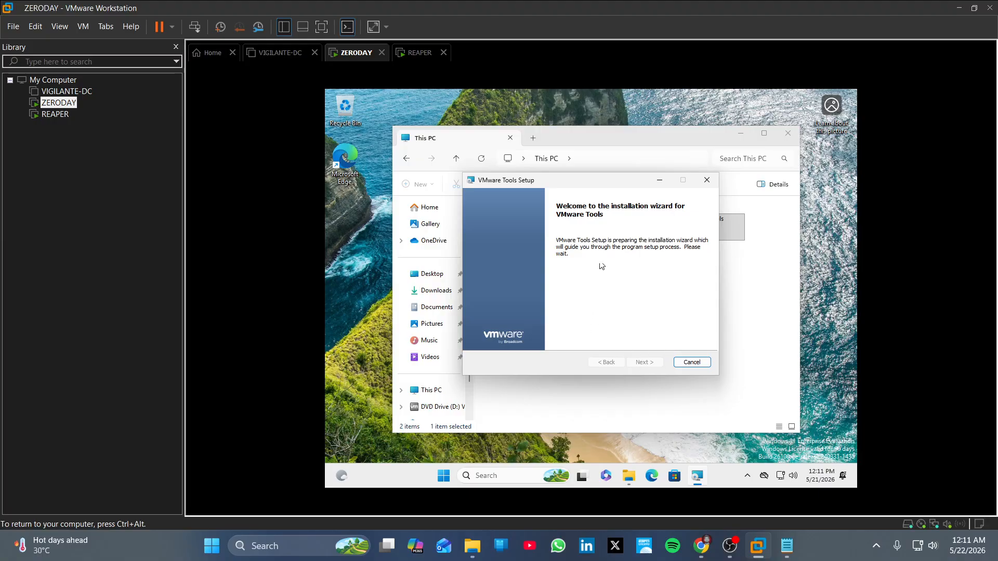
left_click(656, 366)
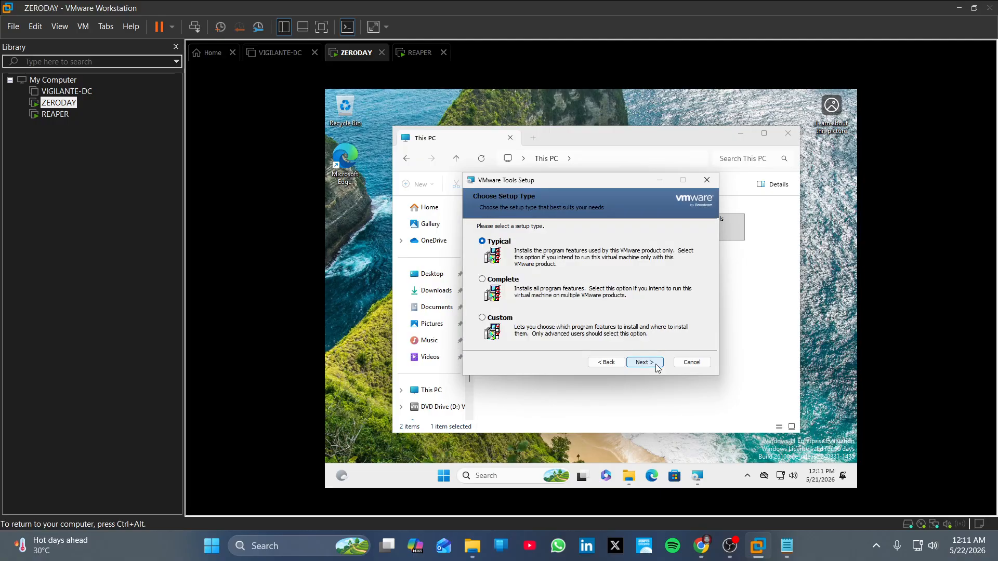
left_click(505, 283)
left_click(656, 366)
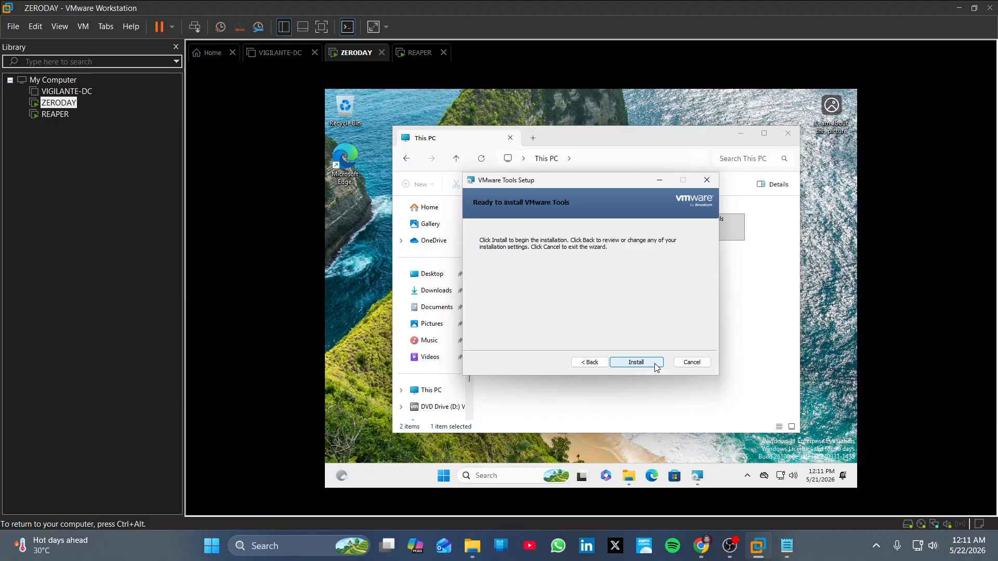
left_click(654, 365)
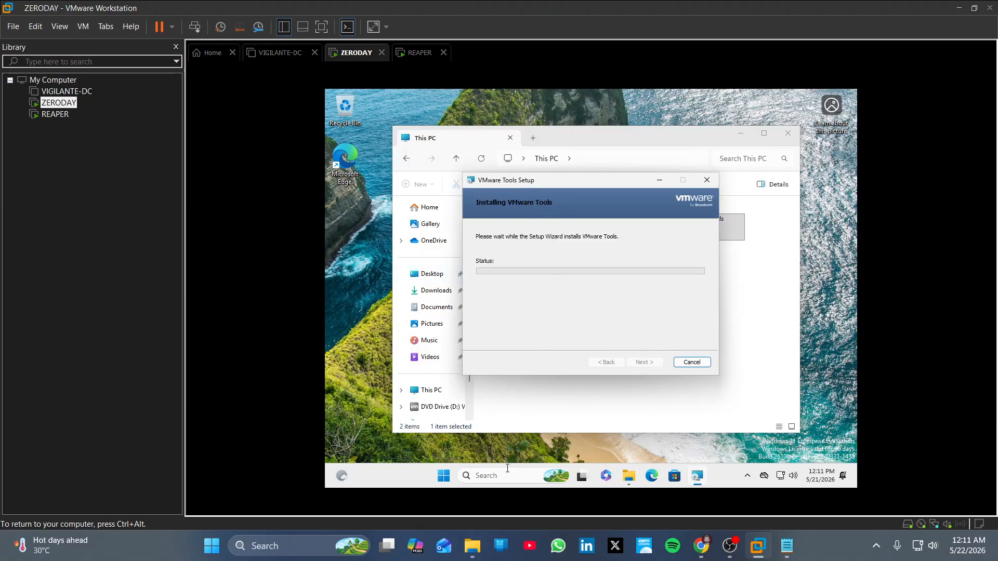
Set the plugged-in screen timeout to Never in Power, sleep, and battery settings, then close Settings.
left_click(505, 474)
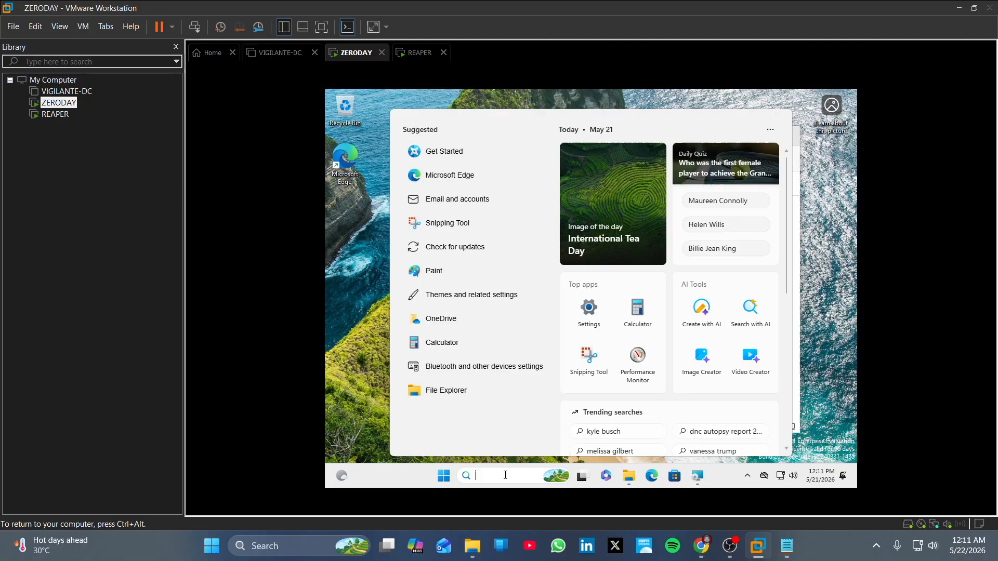
type("slee")
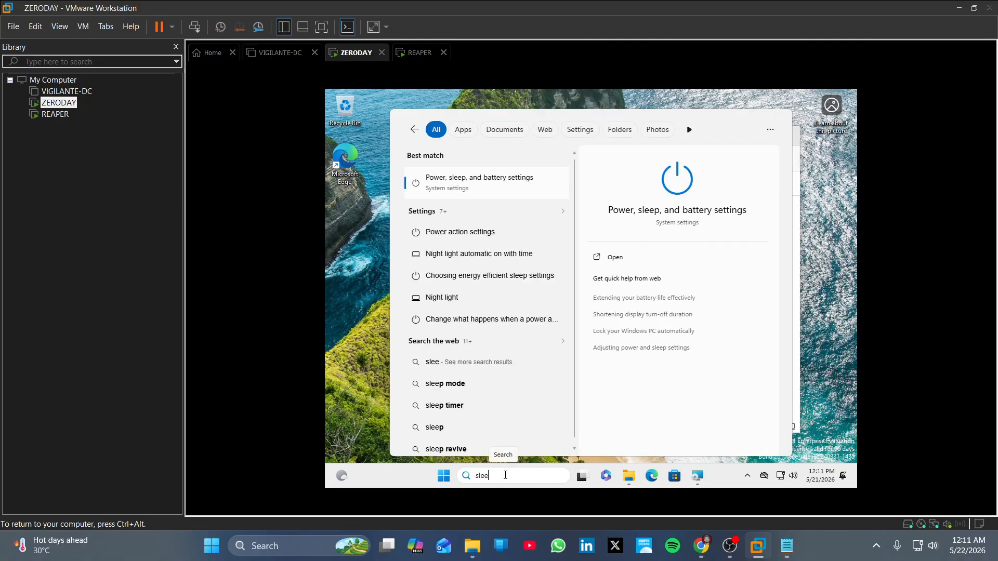
left_click(496, 184)
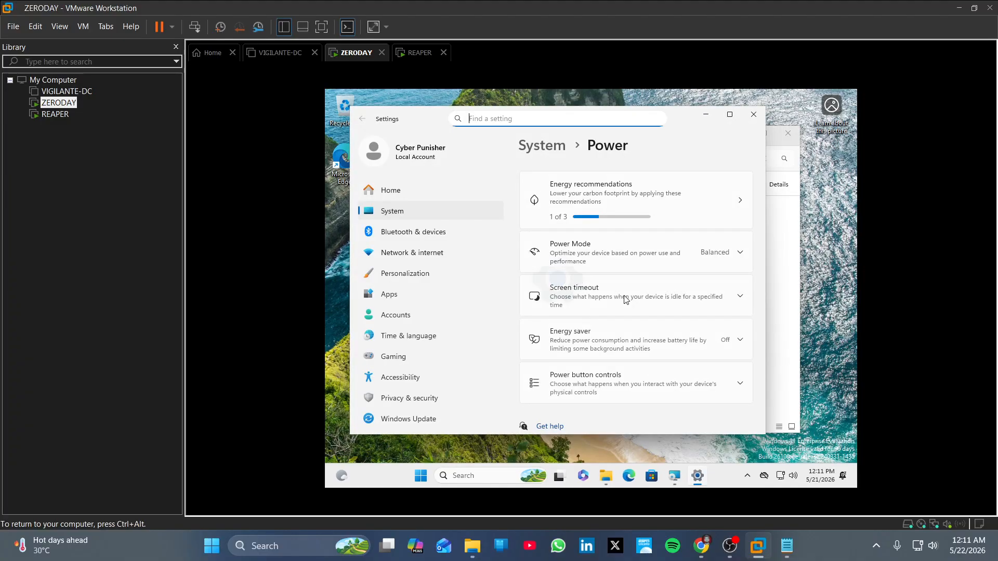
left_click(694, 306)
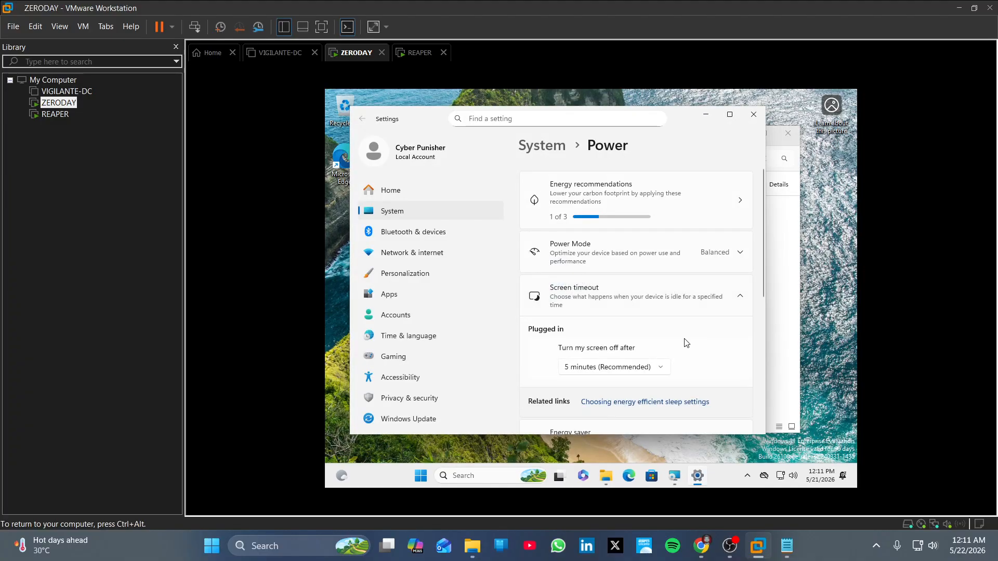
scroll(684, 341, "down", 1)
left_click(640, 326)
scroll(634, 338, "down", 2)
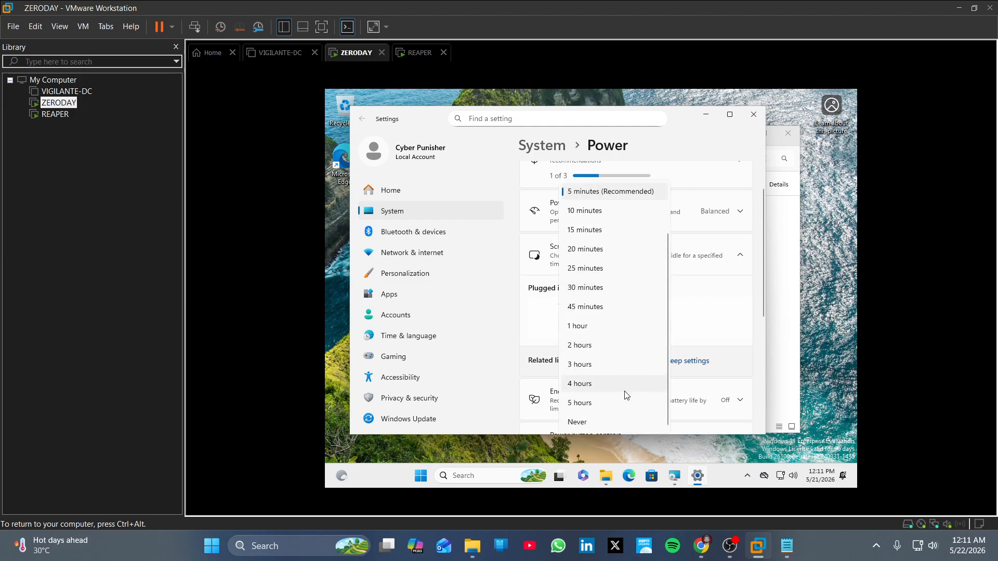
left_click(612, 422)
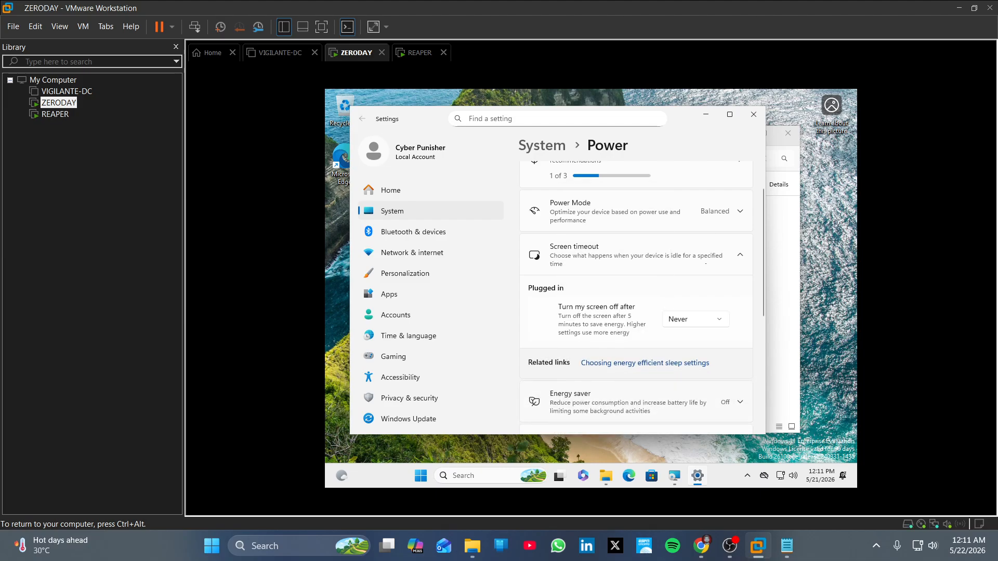
left_click(750, 119)
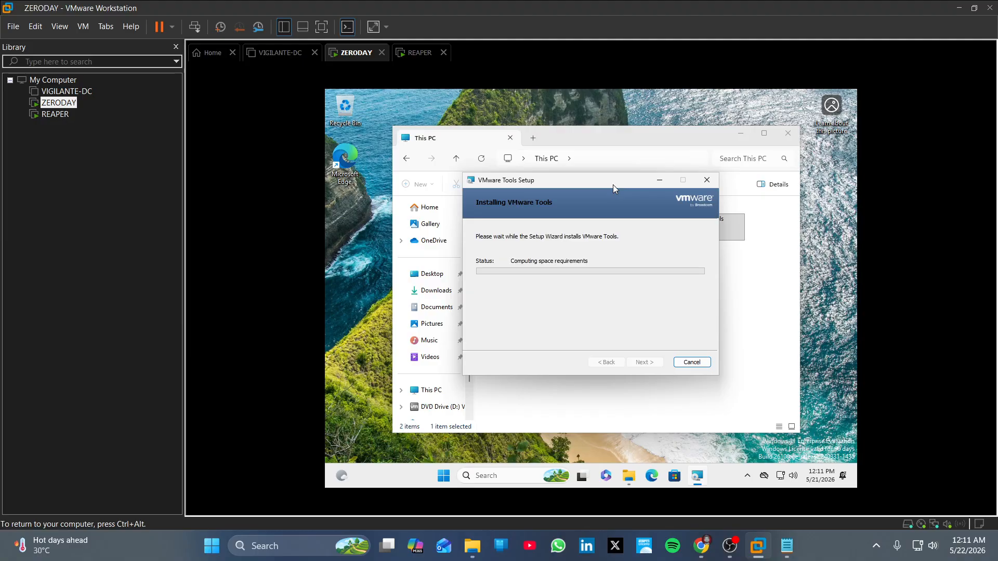
Reposition the VMware Tools setup dialog within the ZERODAY desktop.
left_click_drag(613, 185, 640, 141)
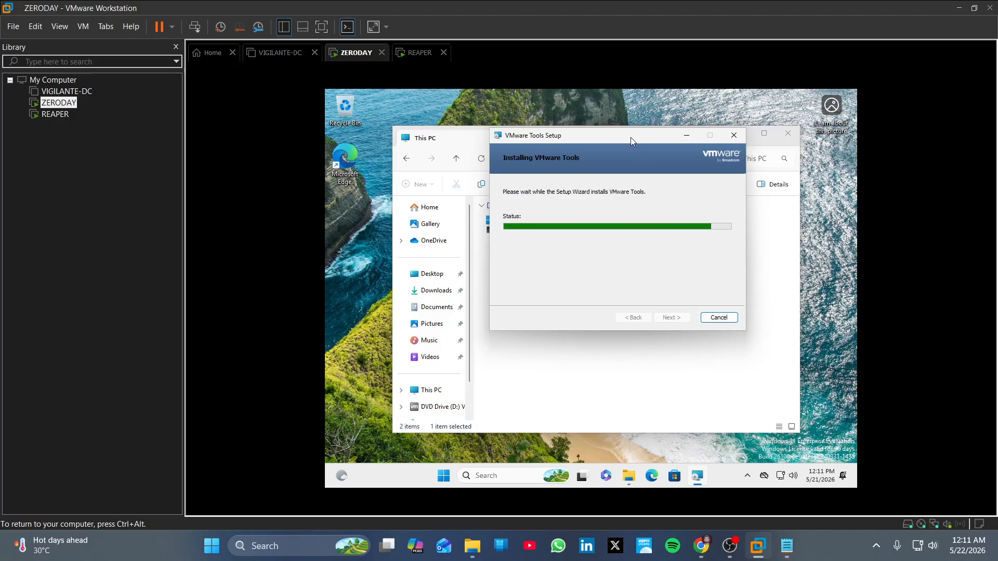
left_click_drag(630, 137, 623, 175)
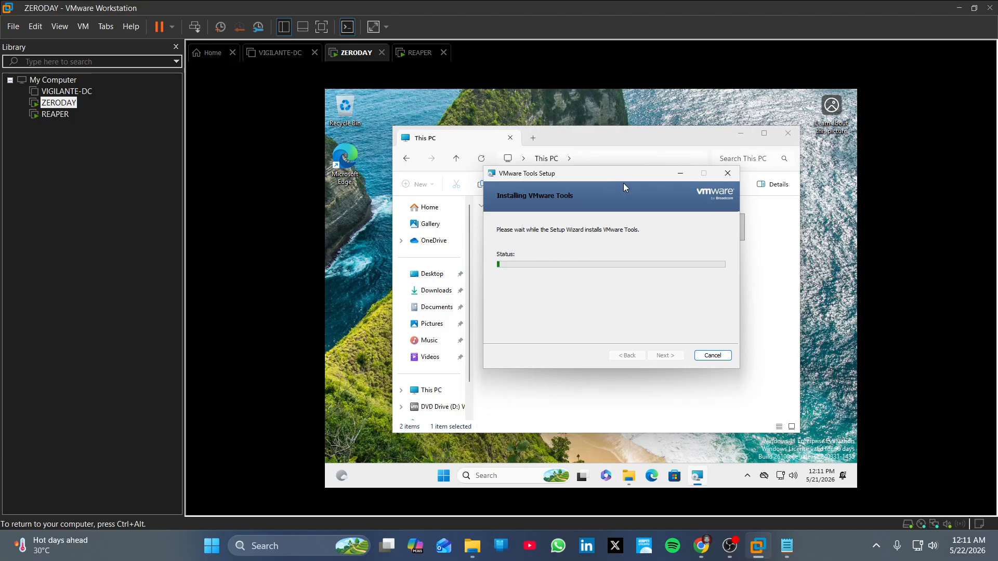
left_click(512, 475)
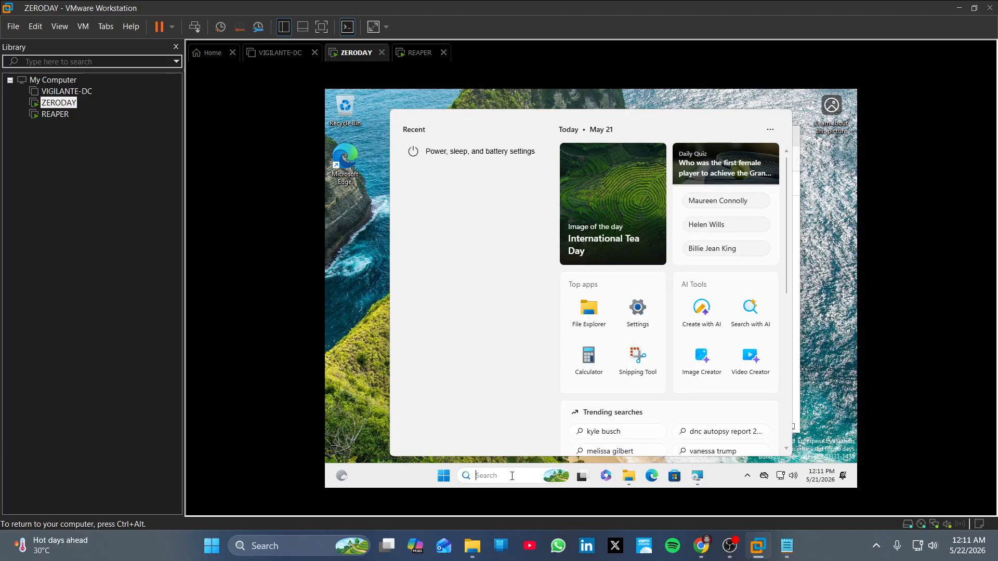
Rename the guest PC to ZERODAY from the About settings and choose Restart later.
type("view")
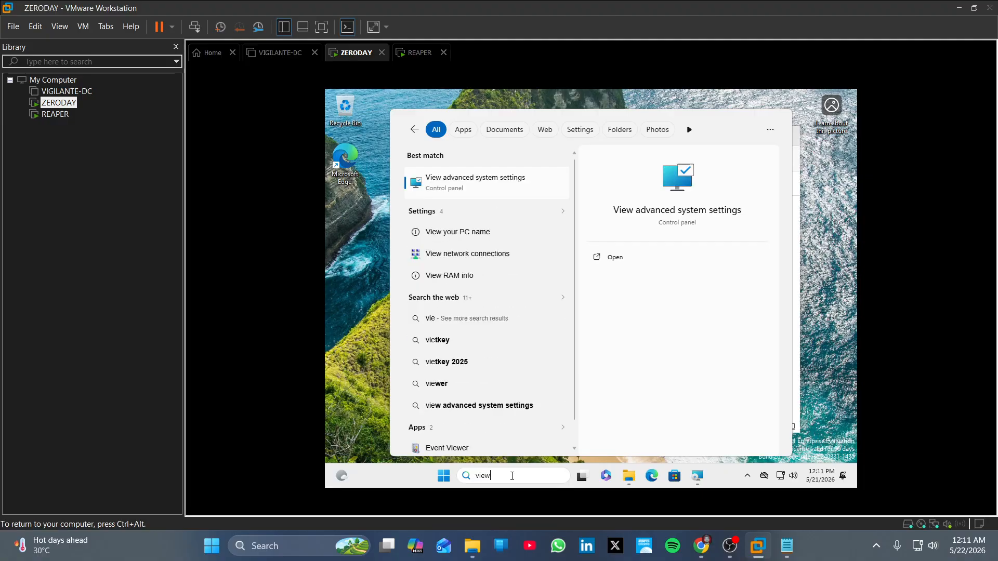
left_click(510, 254)
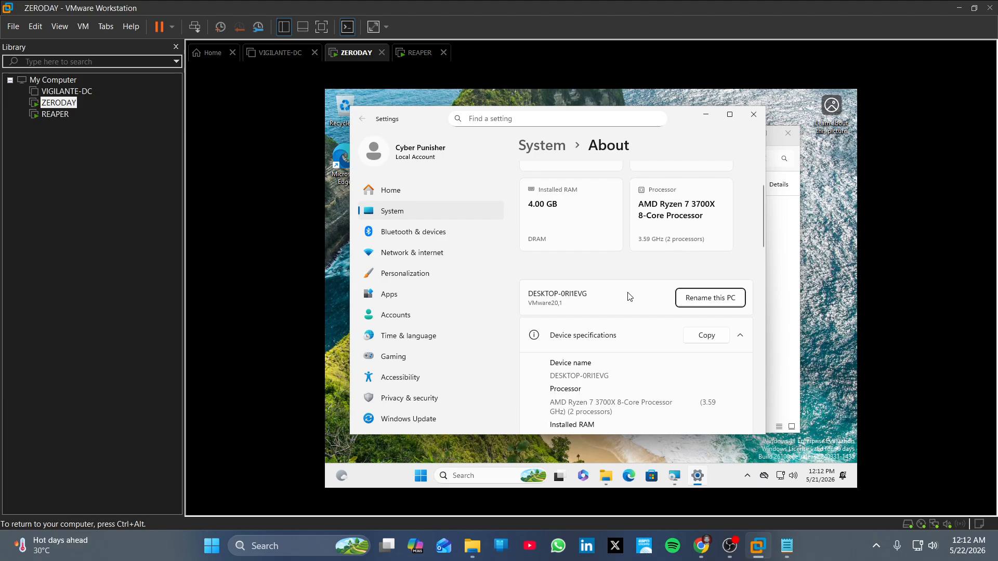
left_click(713, 303)
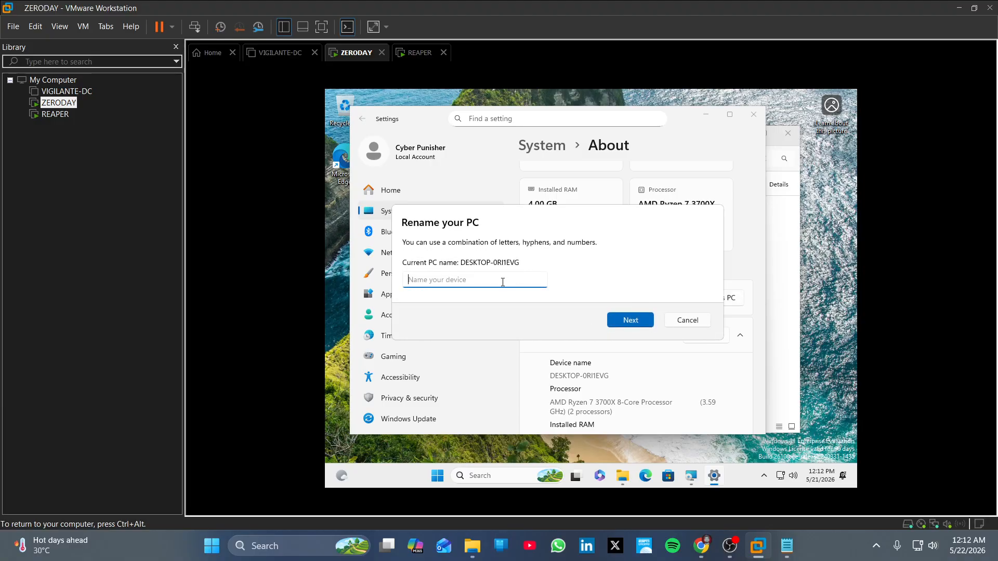
type("ZER")
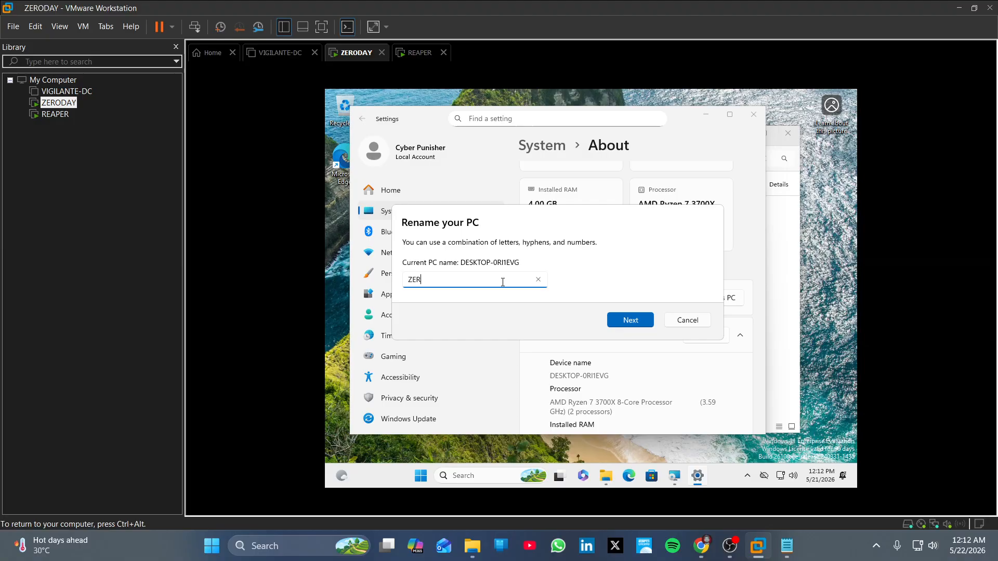
type("ODAY")
left_click(621, 319)
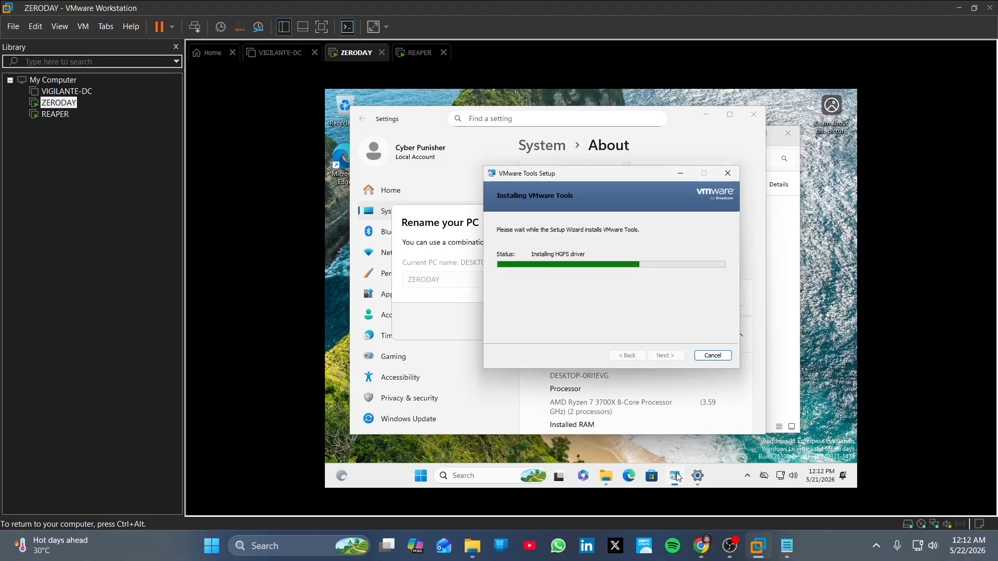
left_click(750, 248)
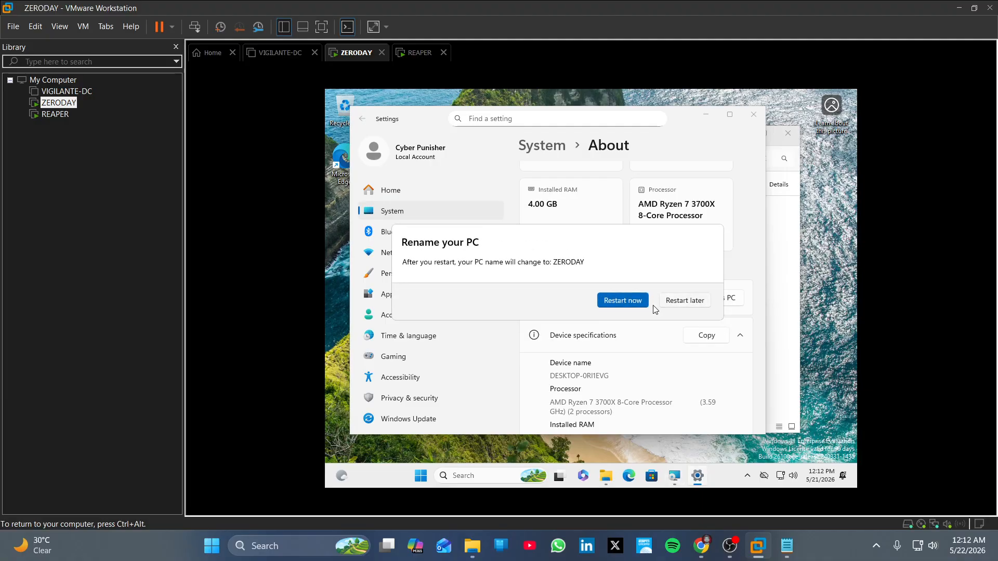
left_click(692, 304)
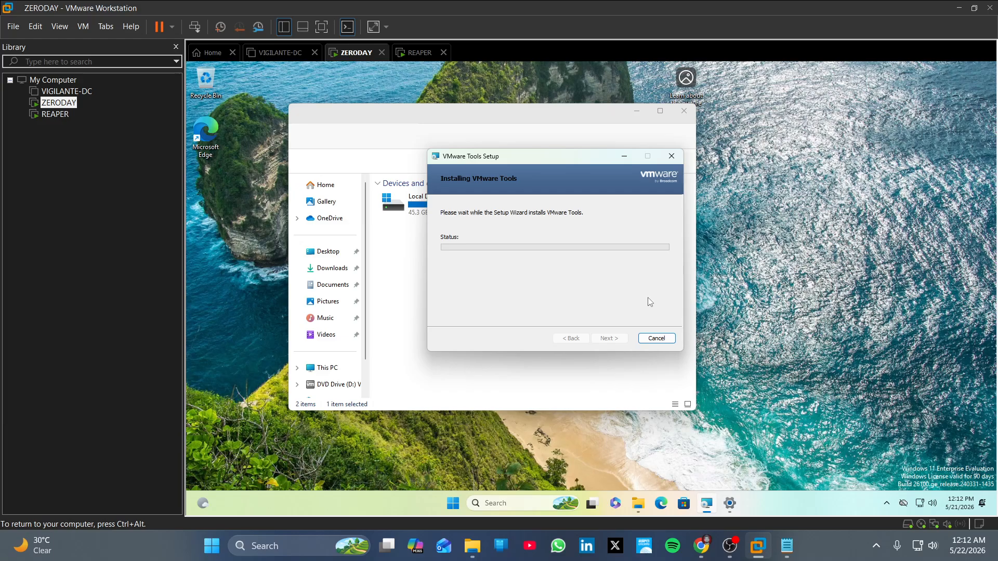
Switch to REAPER and choose Sign-in options > Domain join instead for a local account.
left_click(417, 53)
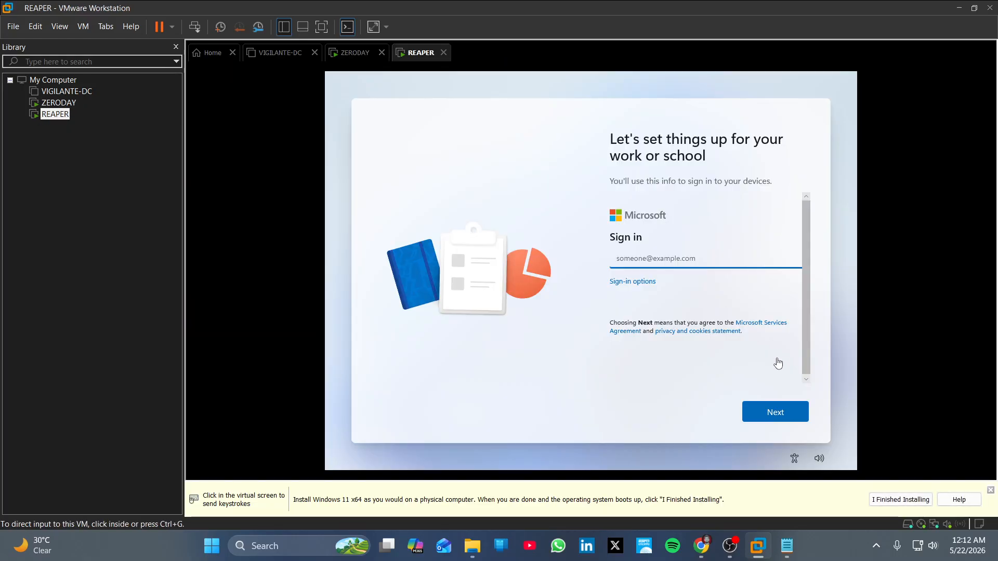
left_click(645, 289)
left_click(646, 288)
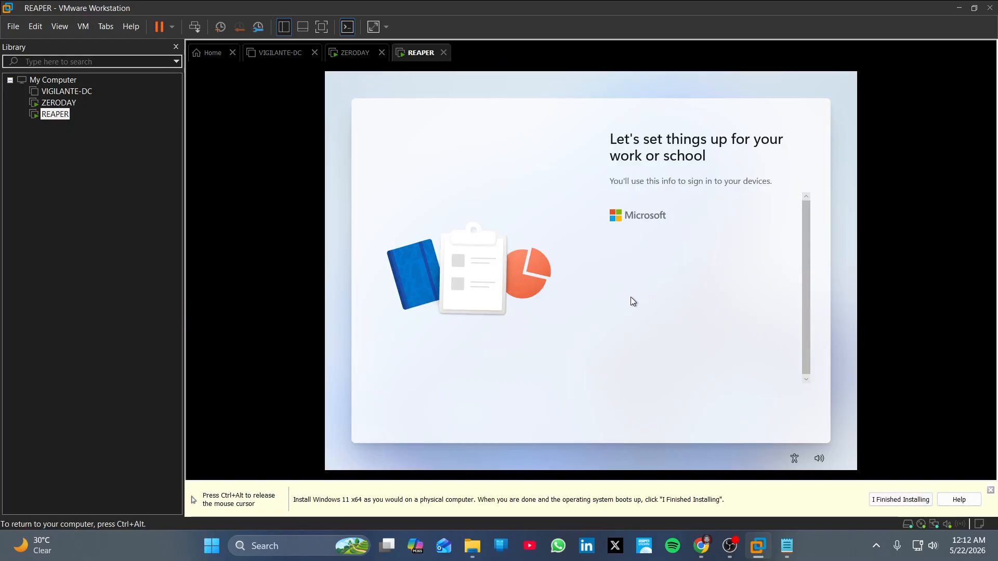
left_click(656, 299)
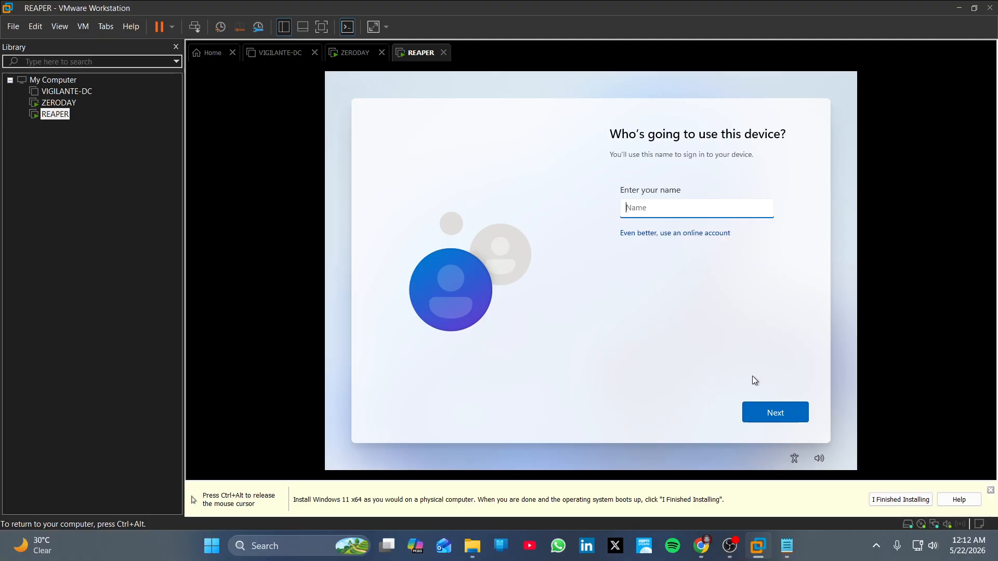
Release input from the VM and minimize the OBS recorder window.
key("ctrl+alt")
left_click(730, 545)
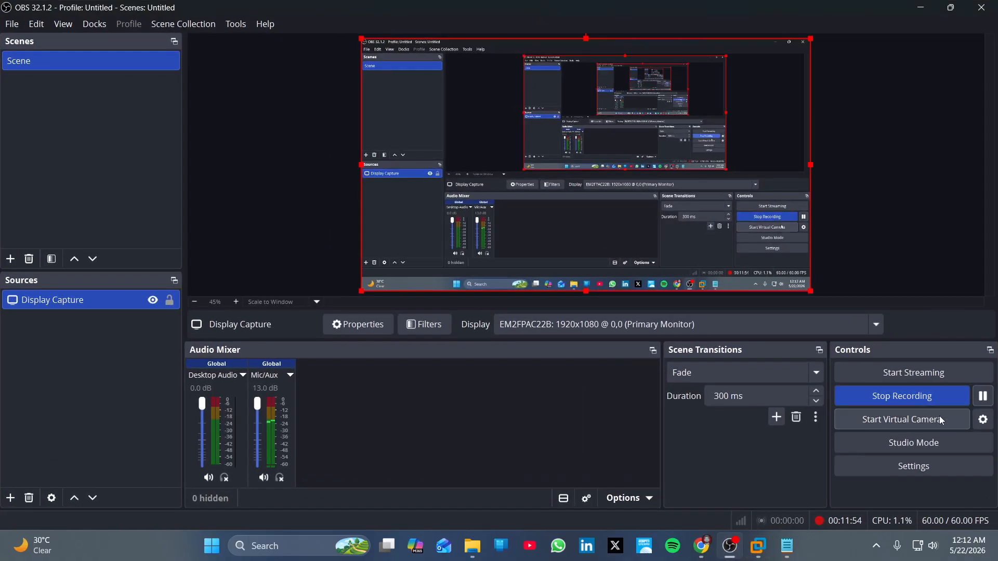
left_click(920, 7)
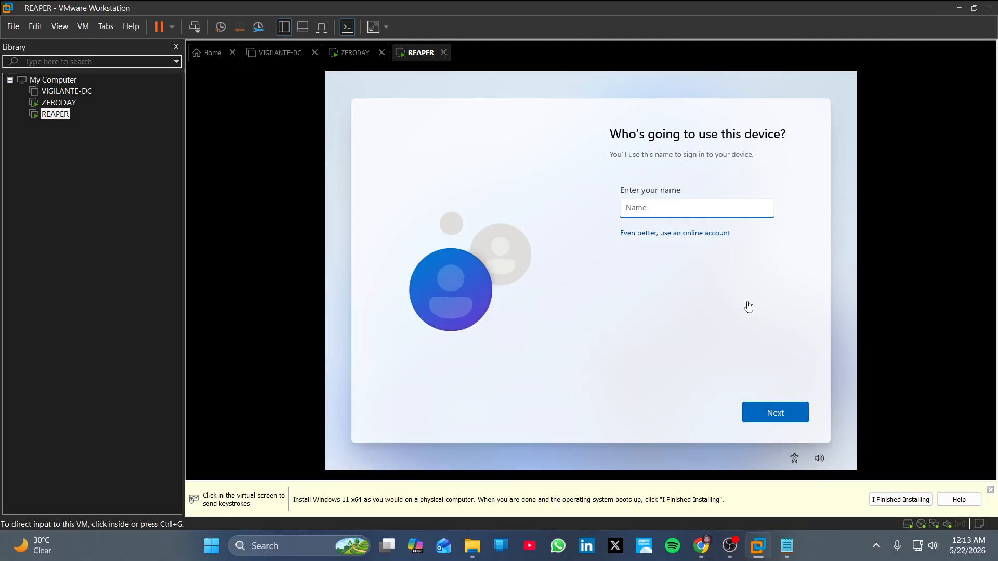
Enter the local account's user name and continue.
left_click(673, 212)
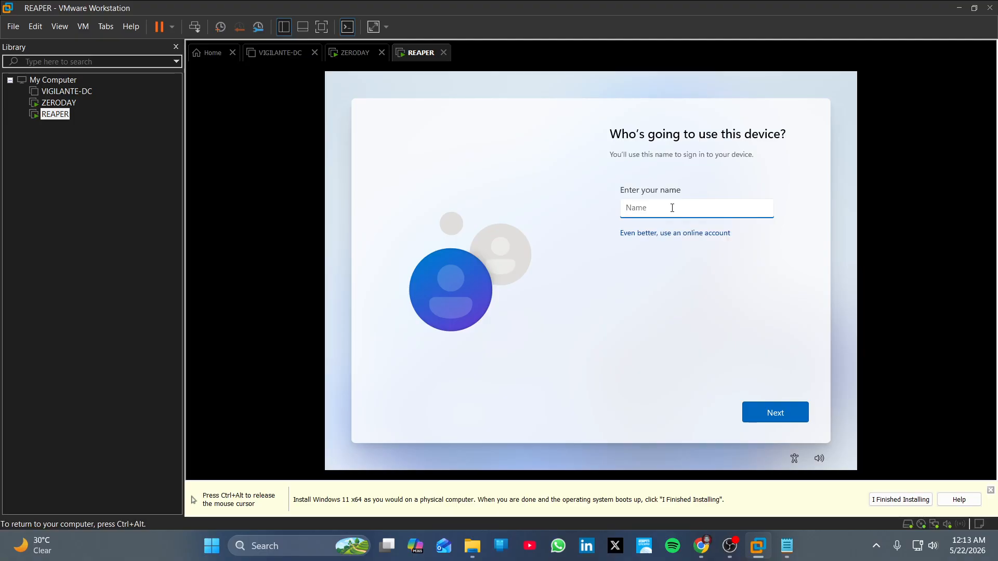
type("WEb Slinger")
left_click(763, 414)
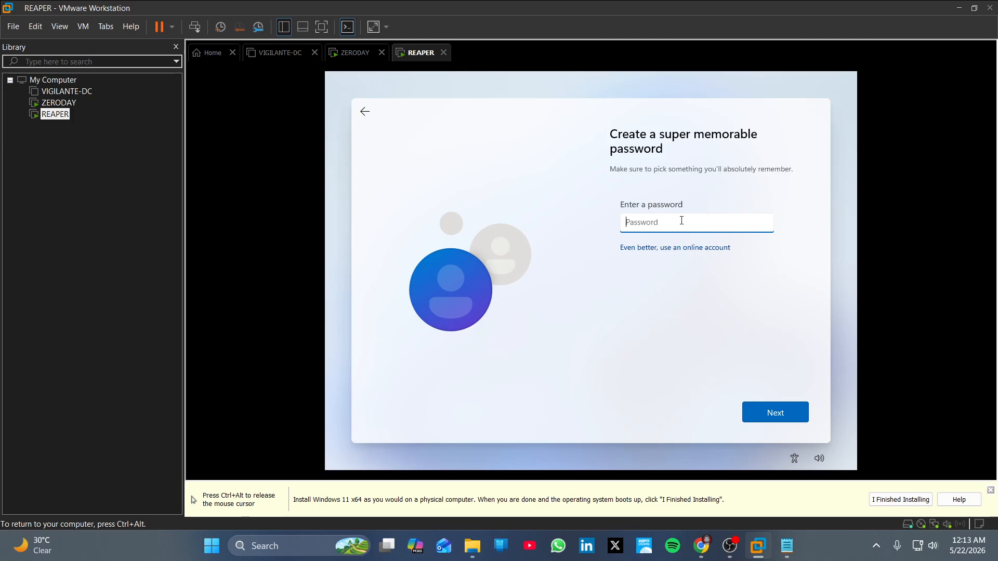
Type and verify the account password, then fill in the password confirmation.
type("•••••••")
left_click(763, 223)
left_click(771, 405)
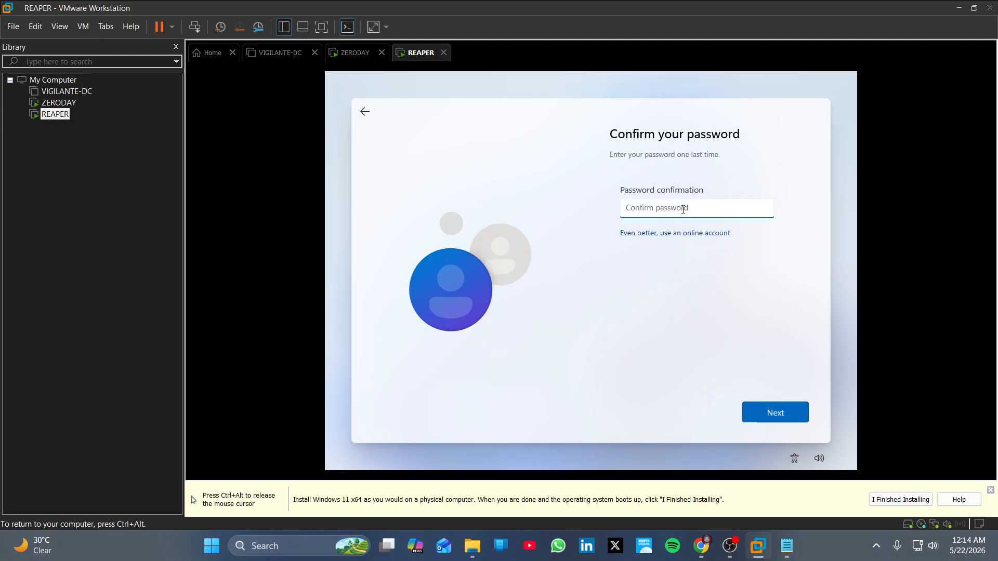
type("P")
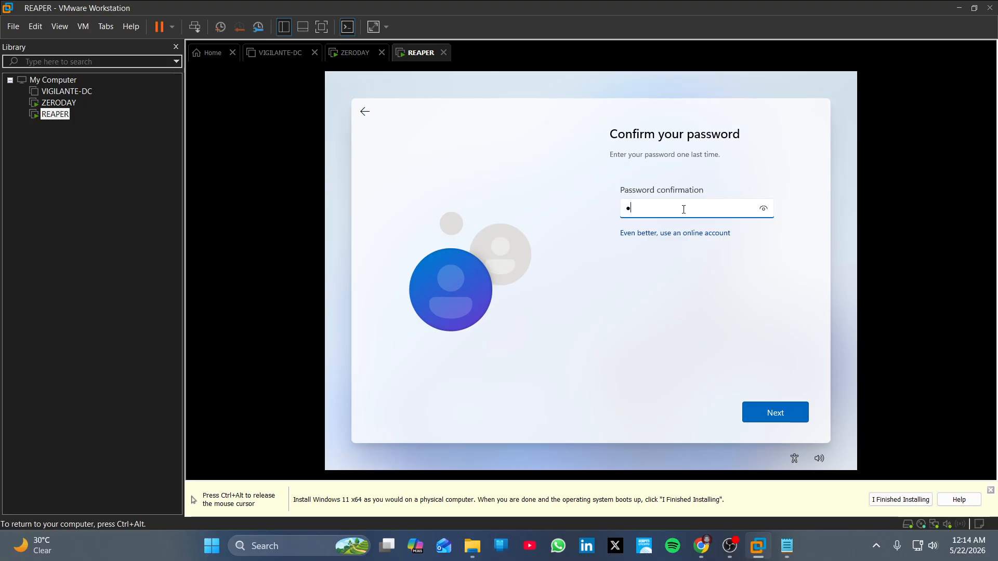
type("assword2")
Confirm the password, then answer the first security question, the first pet's name.
left_click(763, 208)
left_click(775, 416)
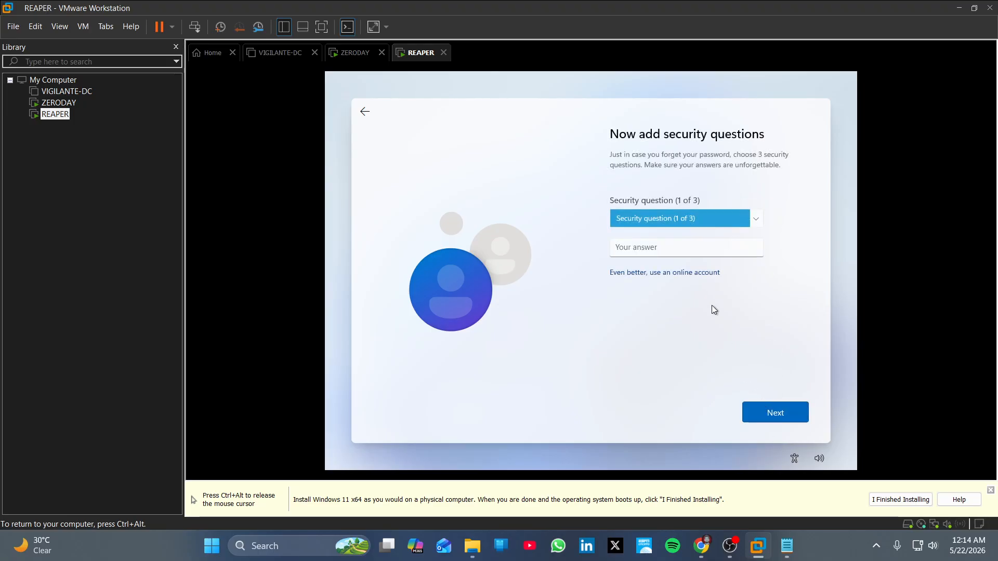
left_click(759, 221)
left_click(693, 232)
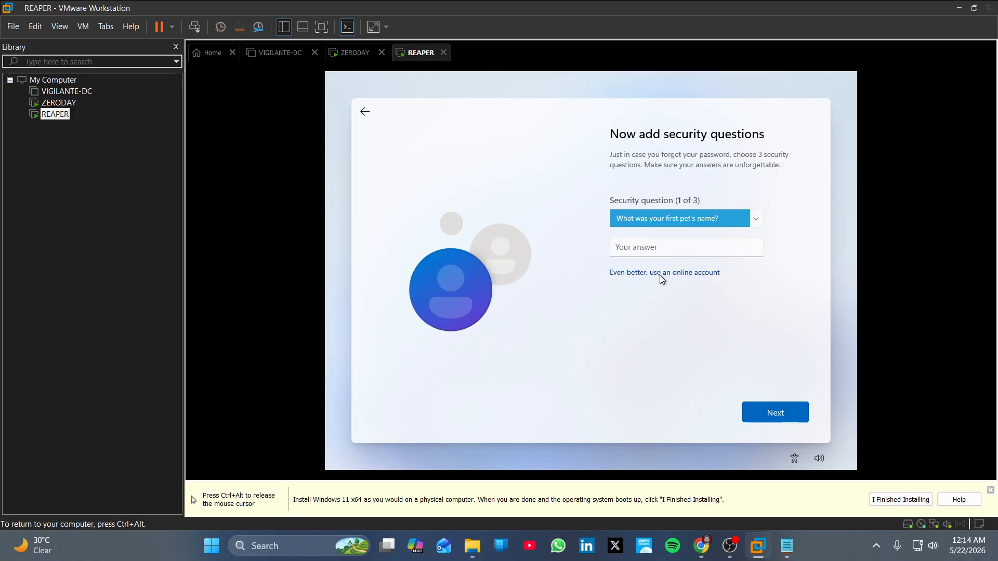
left_click(651, 250)
type("b")
left_click(783, 410)
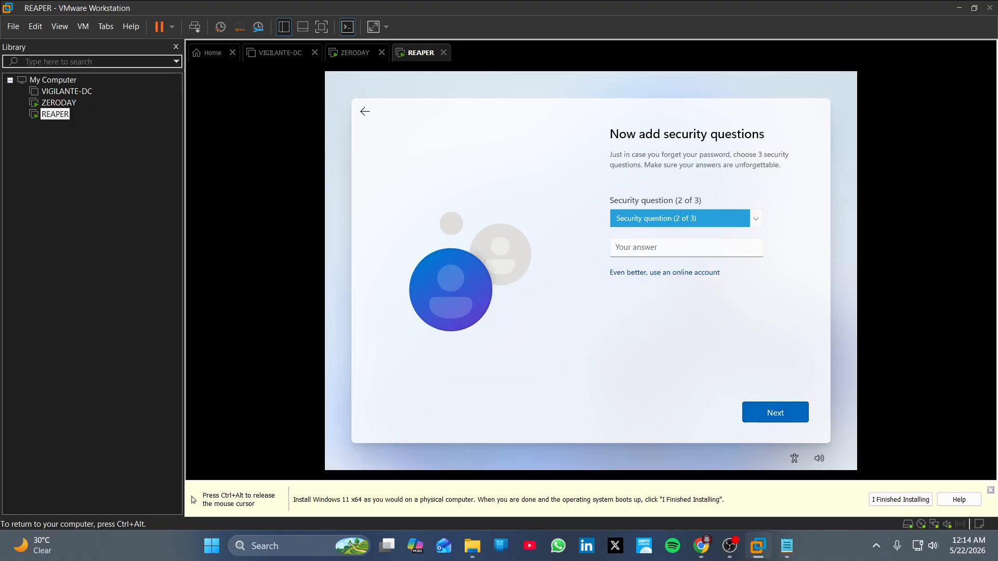
Answer the birth city and childhood nickname security questions and submit them.
left_click(681, 219)
left_click(690, 230)
left_click(659, 250)
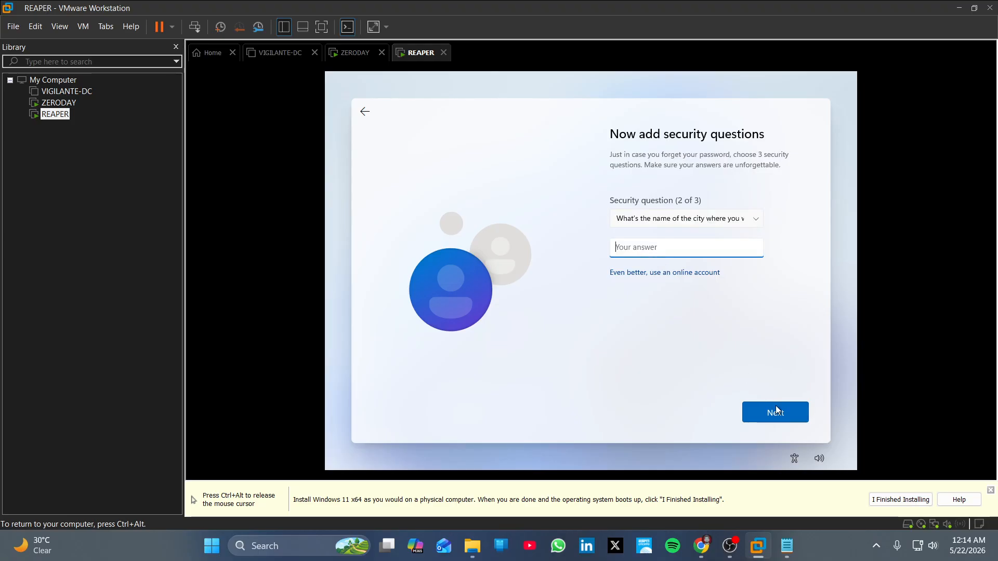
type("b")
left_click(775, 412)
left_click(732, 217)
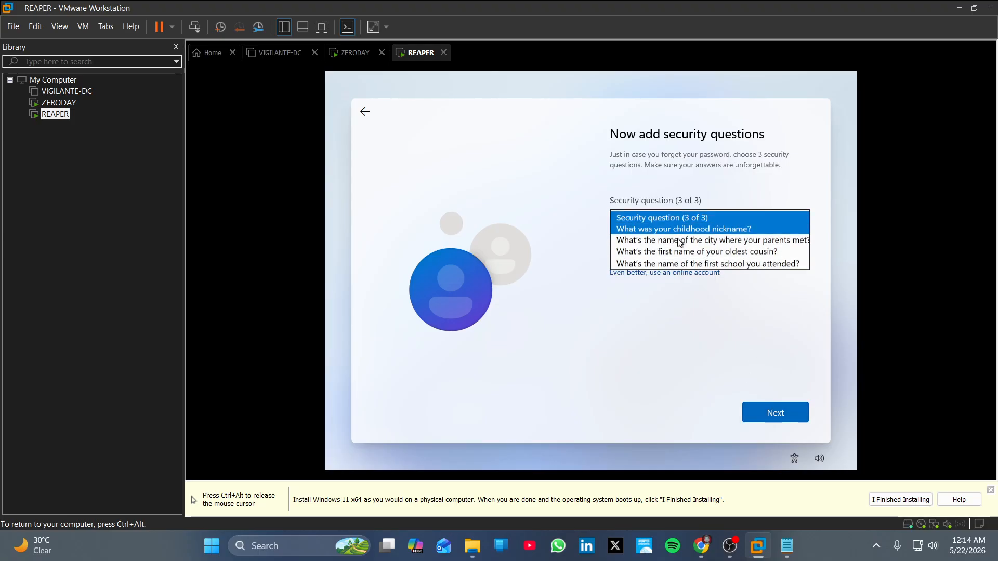
left_click(683, 230)
left_click(659, 248)
type("b")
left_click(792, 418)
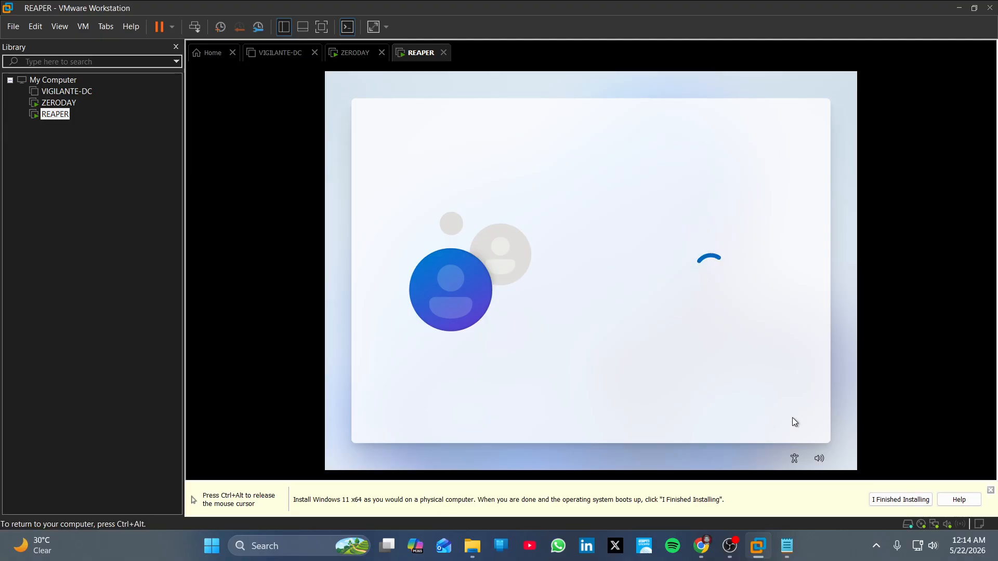
Turn off location, Find my device, inking & typing and tailored experiences, set diagnostics to Required only, and accept.
key("ctrl+alt")
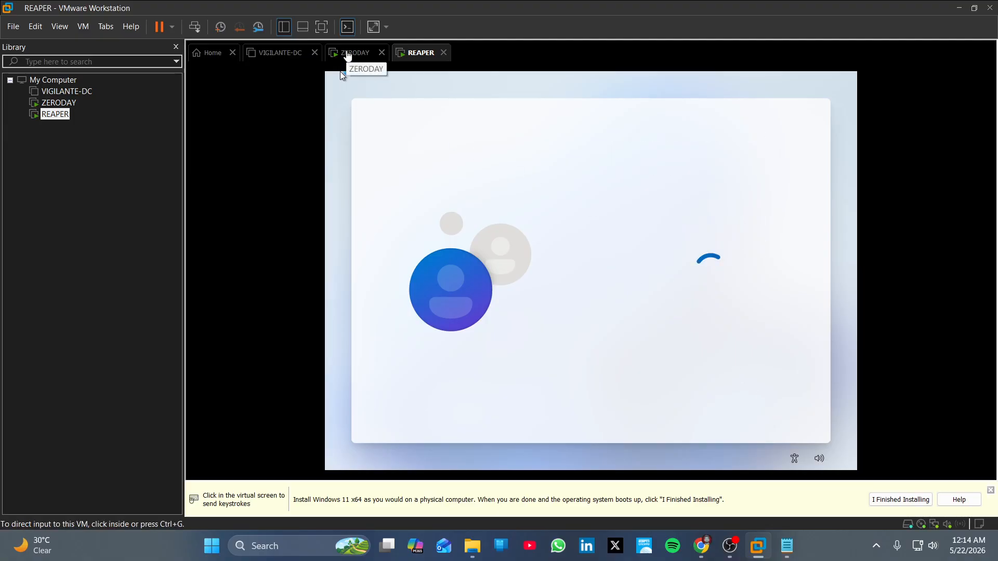
left_click(625, 268)
left_click(621, 328)
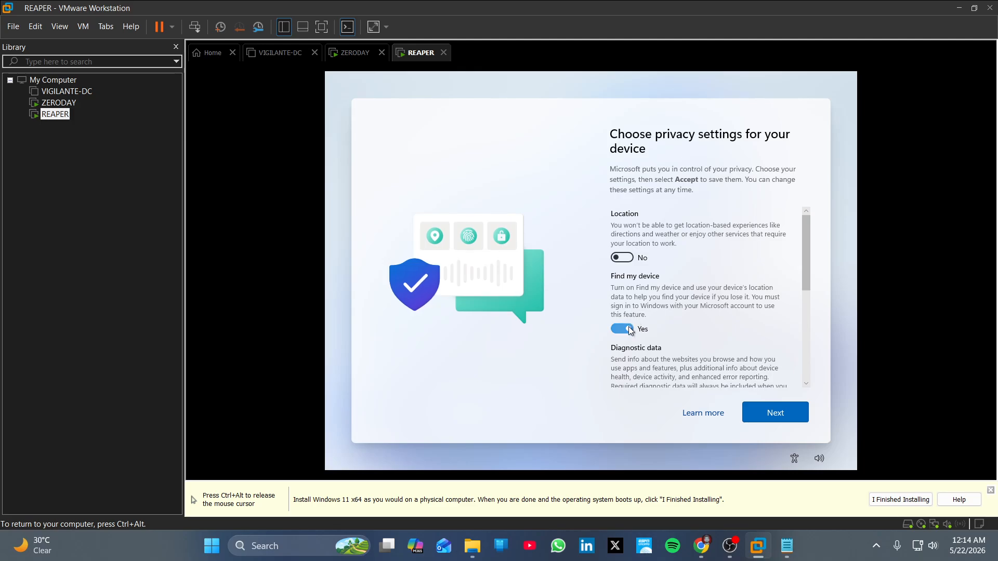
scroll(636, 322, "down", 2)
left_click(624, 339)
scroll(629, 335, "down", 3)
left_click(621, 291)
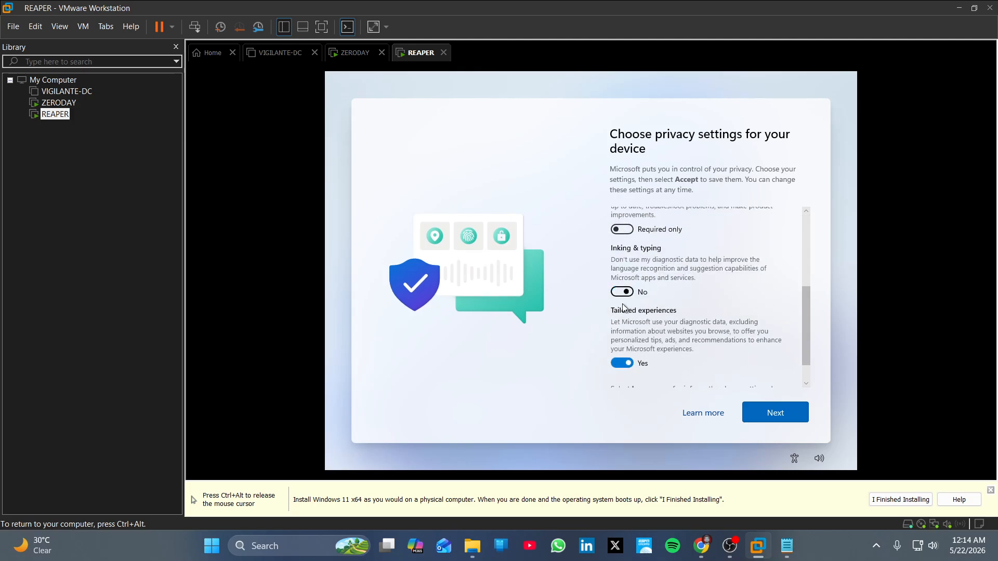
left_click(622, 363)
scroll(624, 359, "down", 1)
left_click(779, 413)
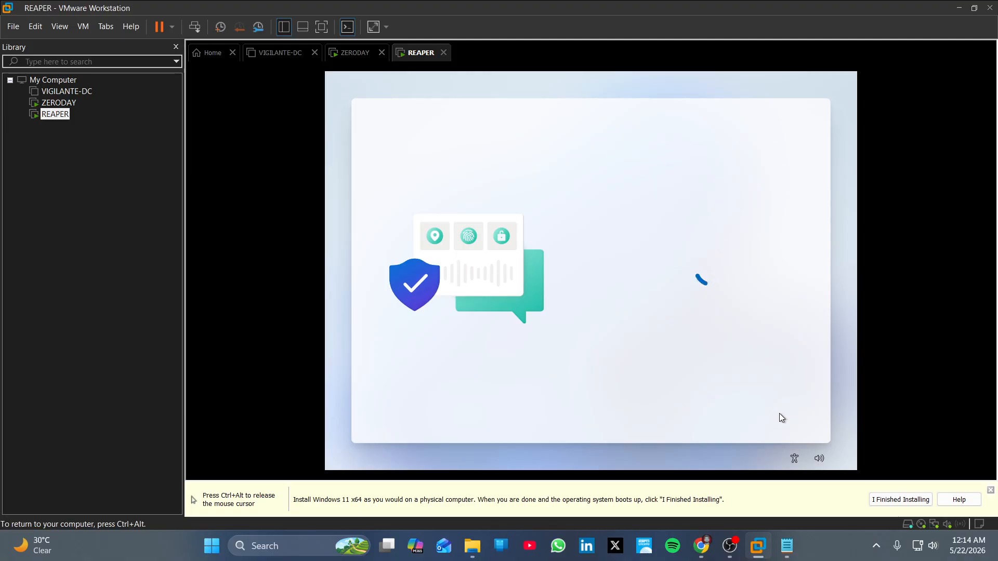
key("ctrl+alt")
Finish ZERODAY's VMware Tools setup, restart the VM, and bring OBS Studio forward.
left_click(354, 53)
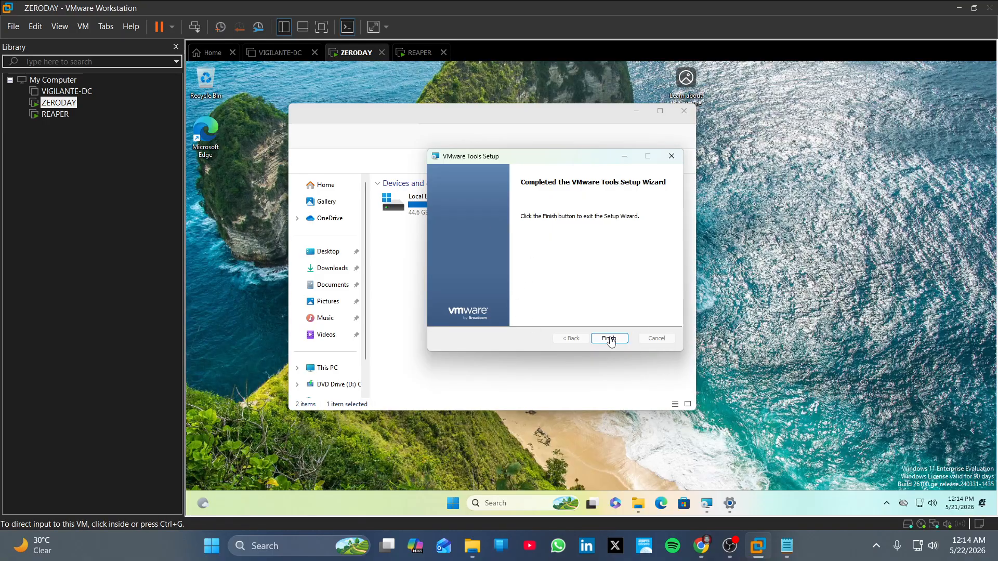
left_click(577, 243)
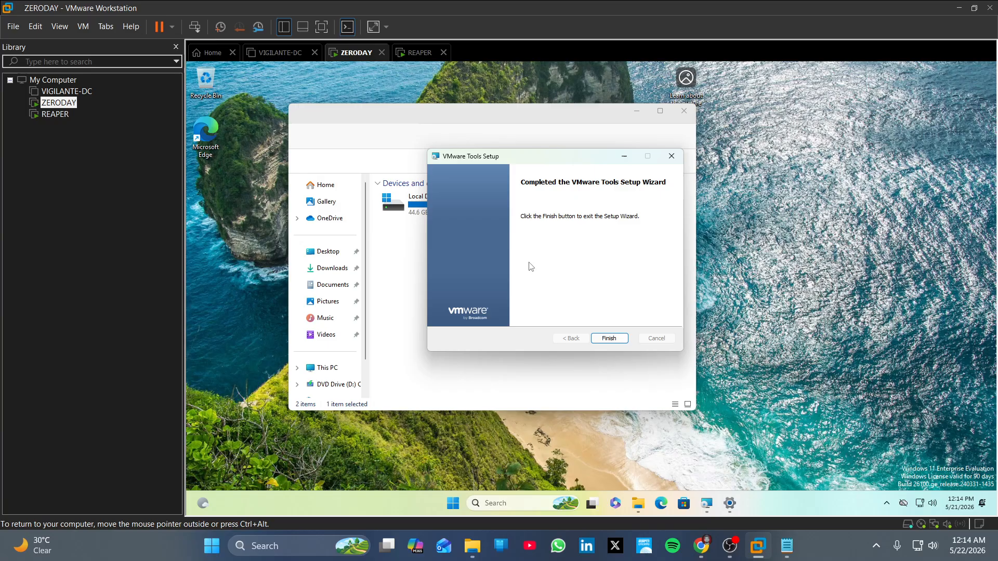
left_click(611, 339)
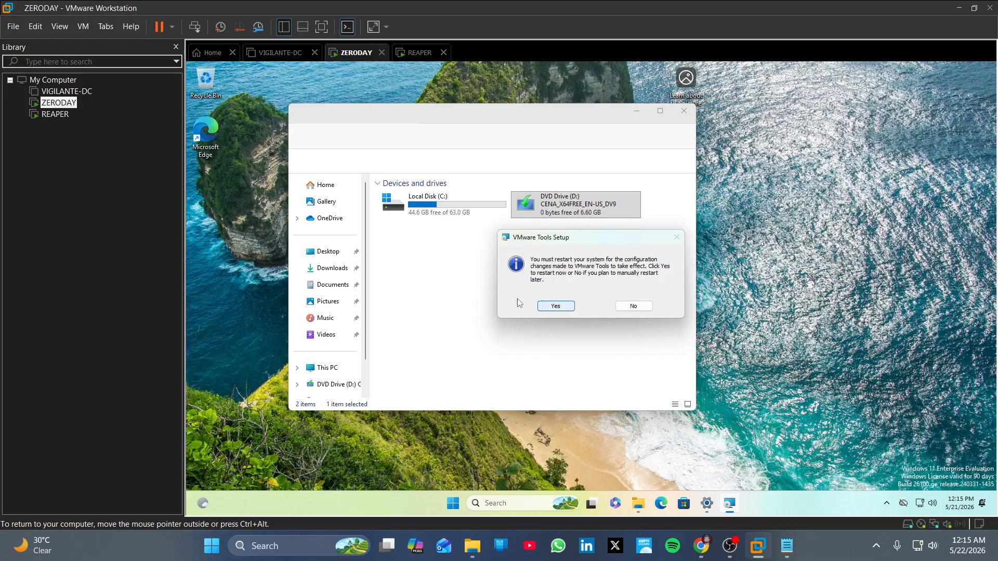
left_click(567, 310)
left_click(734, 551)
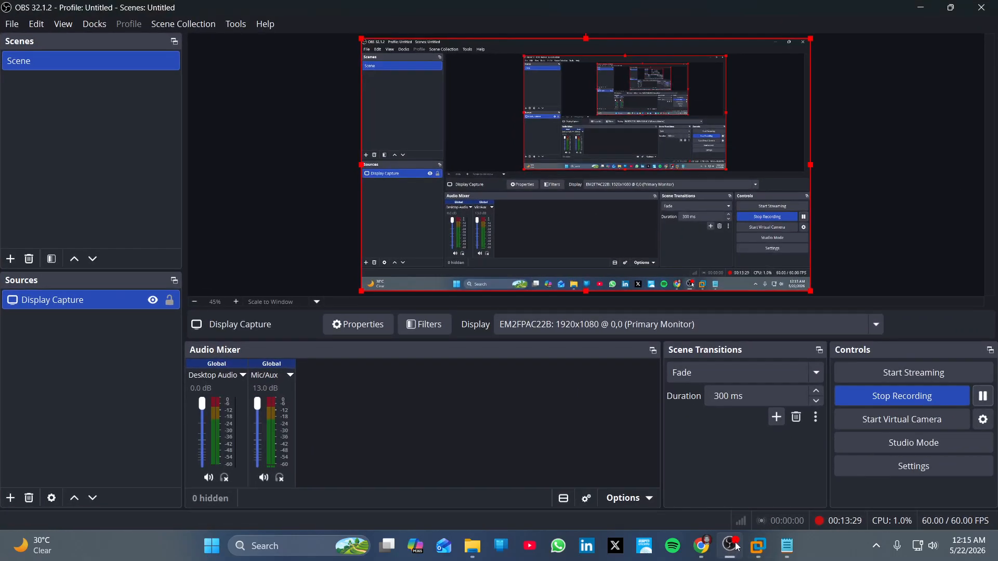